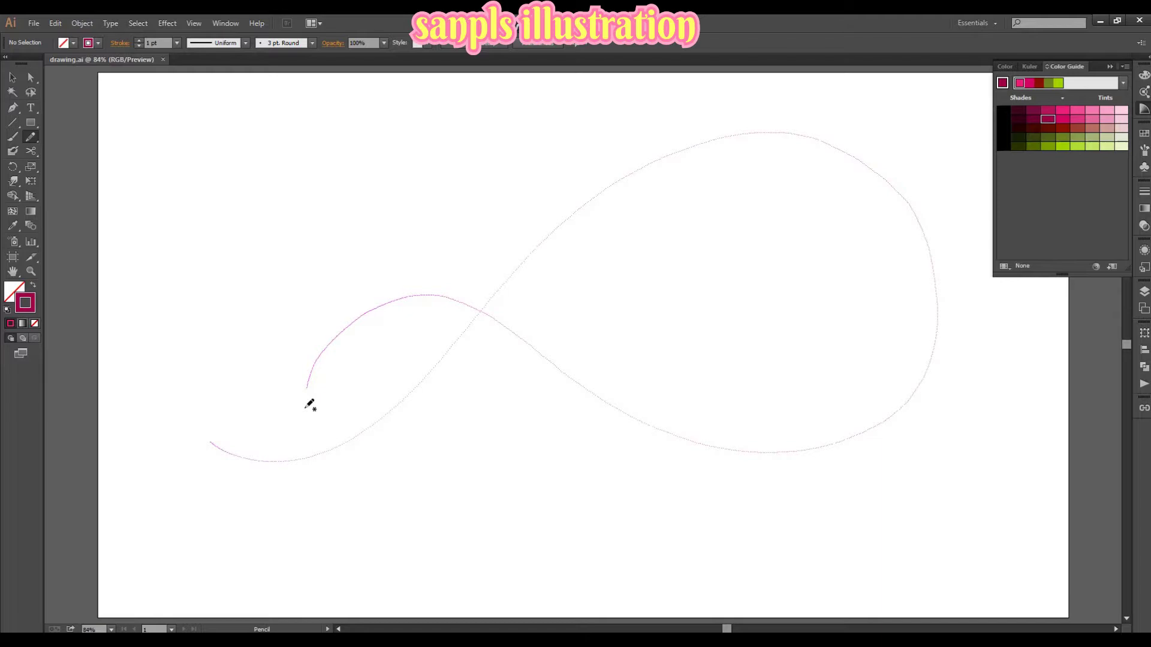
# Draw a freehand looping magenta path about 1445 px wide and 661 px tall with the Pencil tool and select it
pyautogui.moveTo(310, 431); pyautogui.dragTo(302, 463)
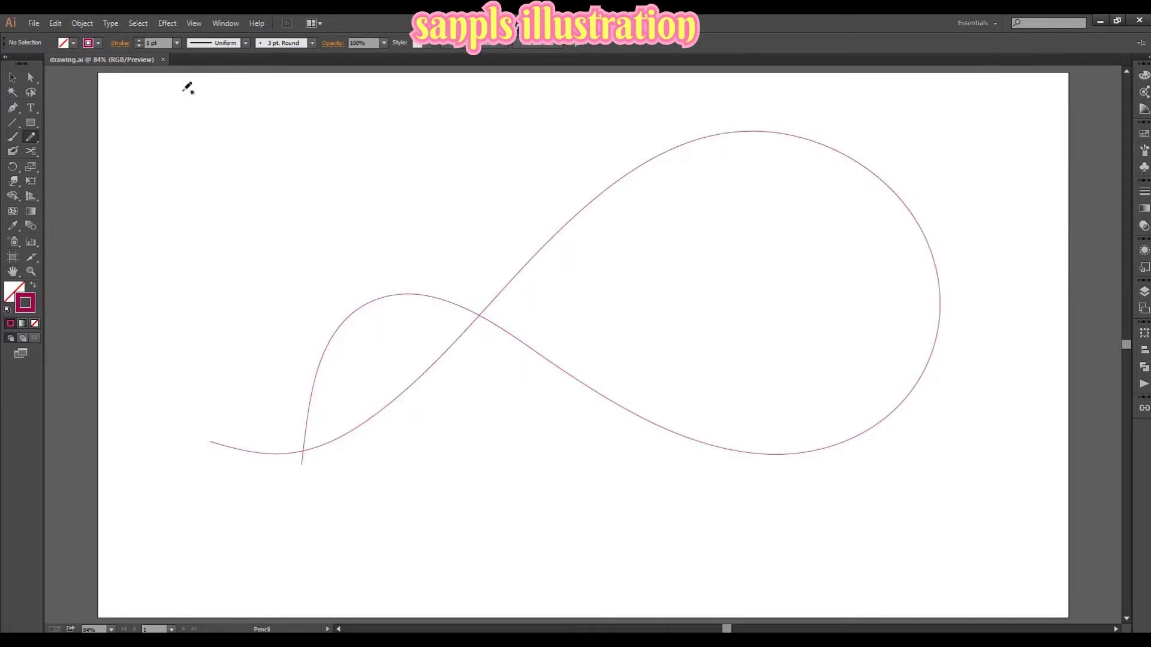
pyautogui.click(14, 78)
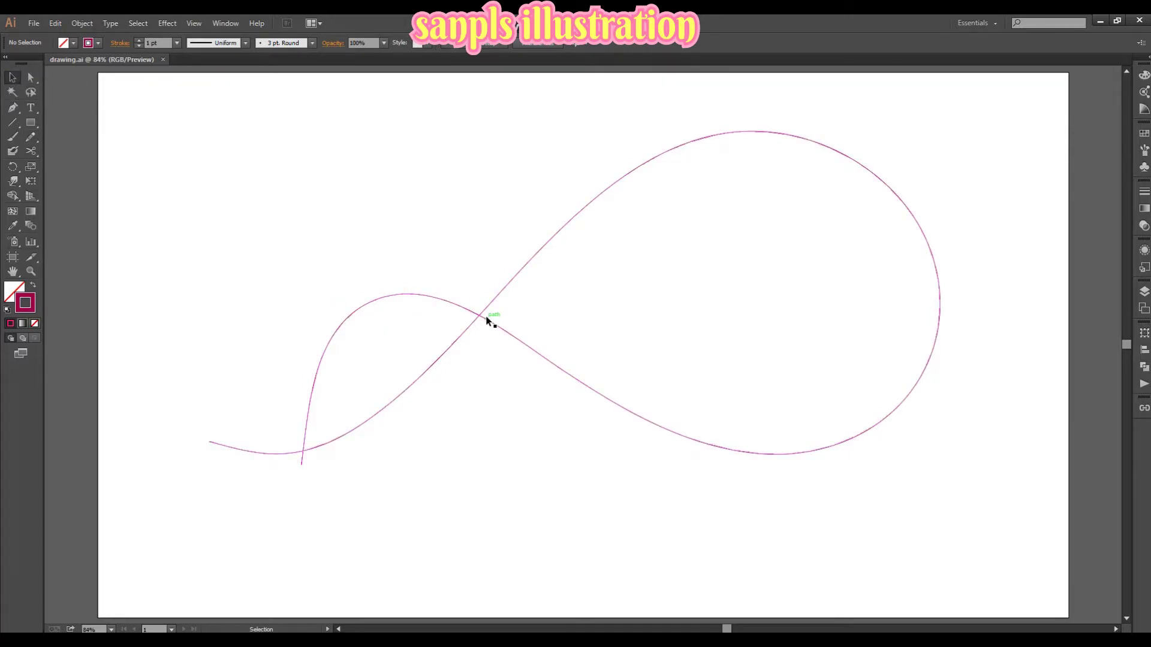
pyautogui.moveTo(488, 321); pyautogui.dragTo(541, 419)
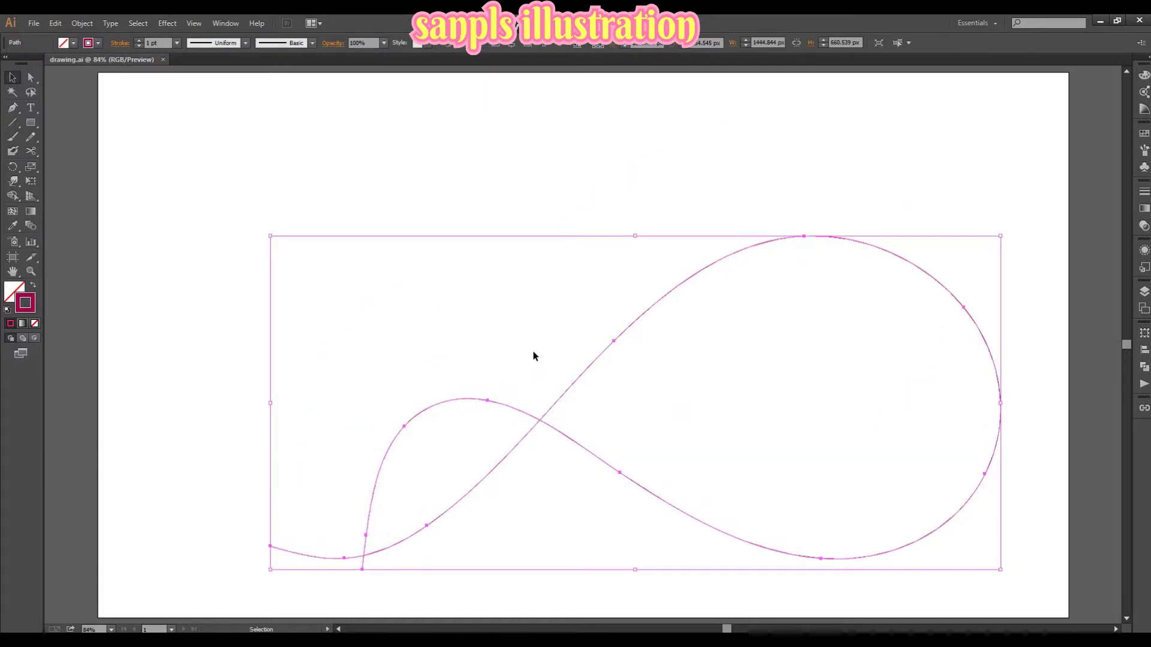
pyautogui.hotkey('ctrl', 'z')
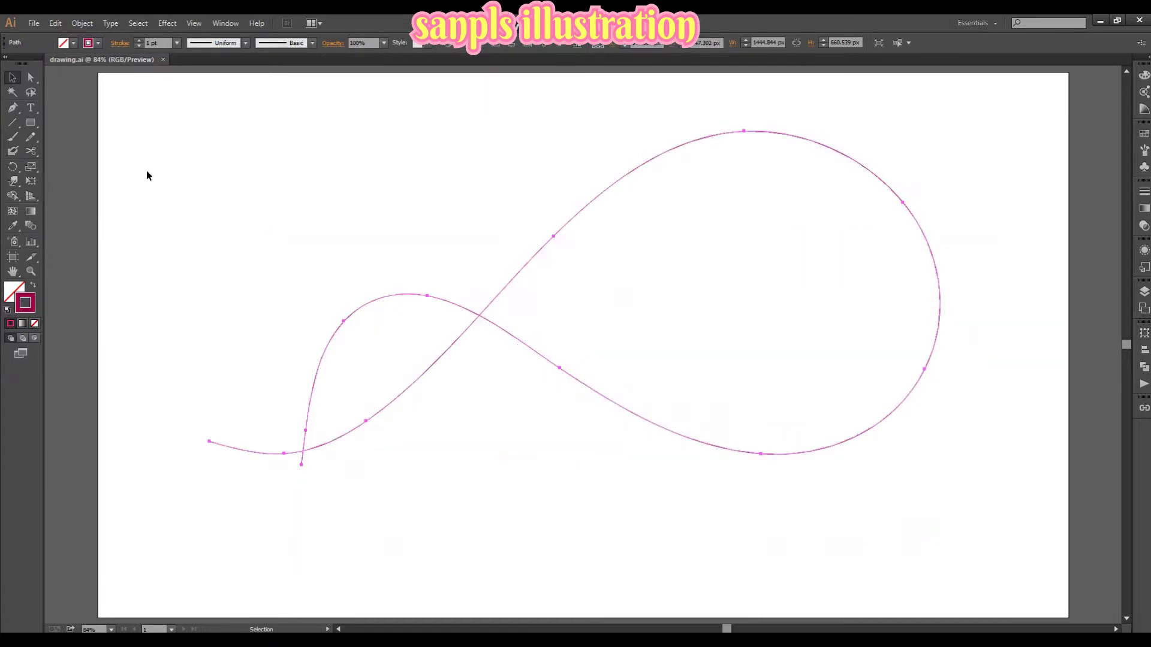
# Copy the looping path, paste it in front, and separate the two by moving one lower and the other up to the left
pyautogui.click(55, 22)
pyautogui.click(78, 85)
pyautogui.click(55, 22)
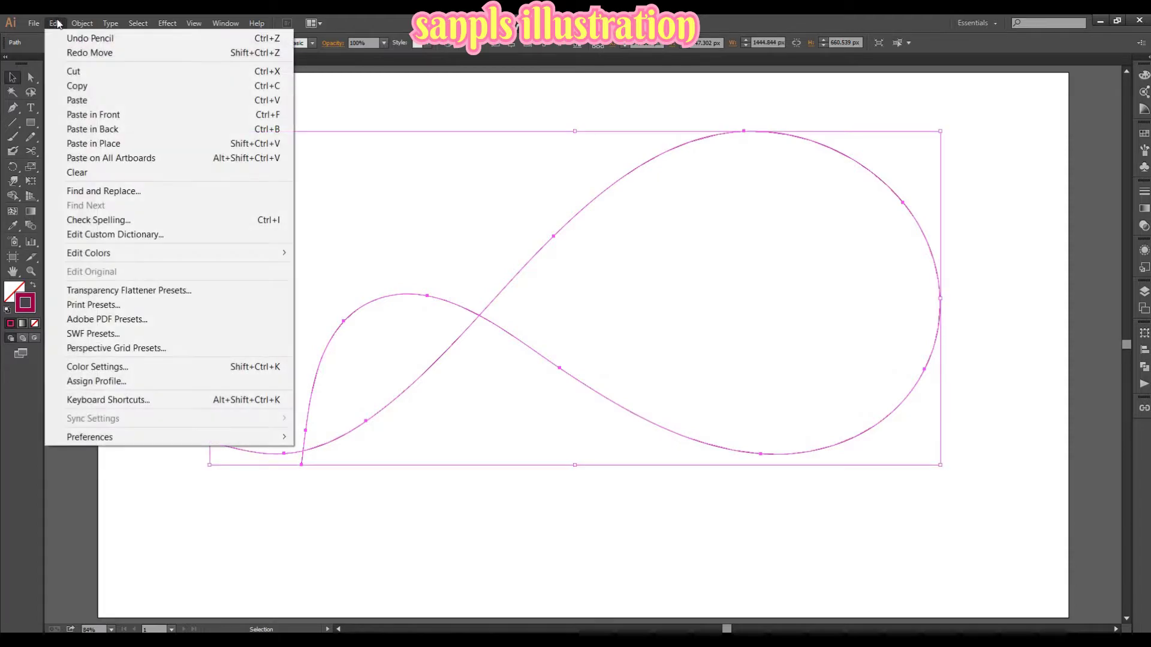
pyautogui.click(93, 114)
pyautogui.moveTo(527, 290); pyautogui.dragTo(532, 389)
pyautogui.moveTo(483, 314); pyautogui.dragTo(404, 282)
pyautogui.moveTo(967, 365); pyautogui.dragTo(922, 400)
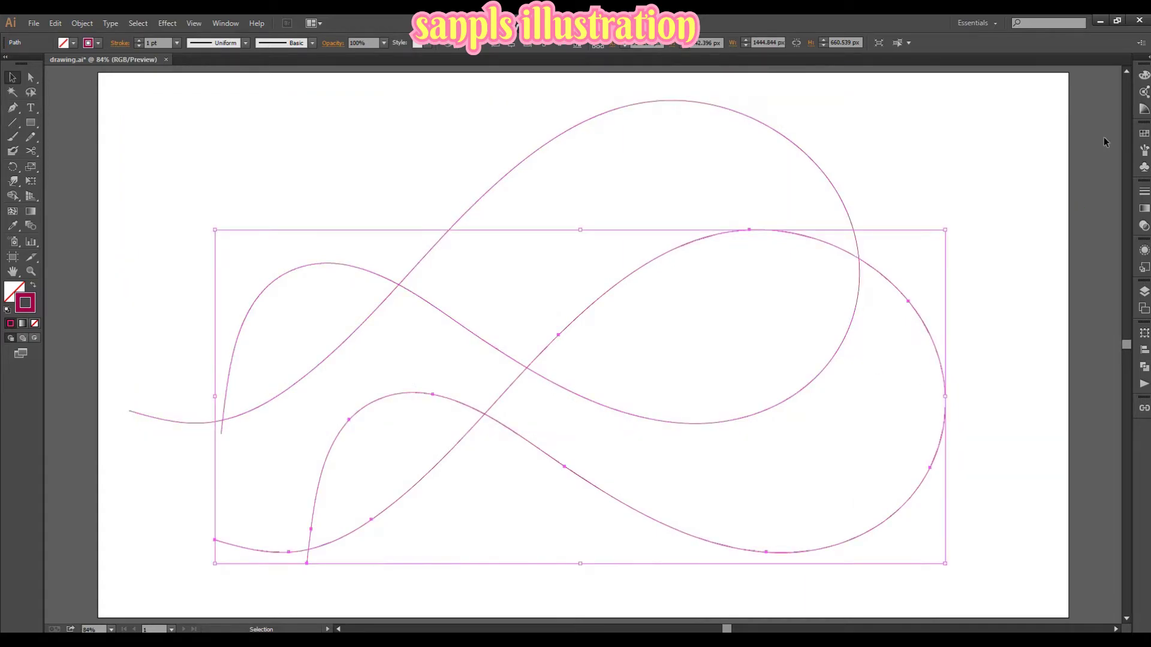
# Set the lower path's stroke to the cyan swatch and deselect it
pyautogui.click(1144, 133)
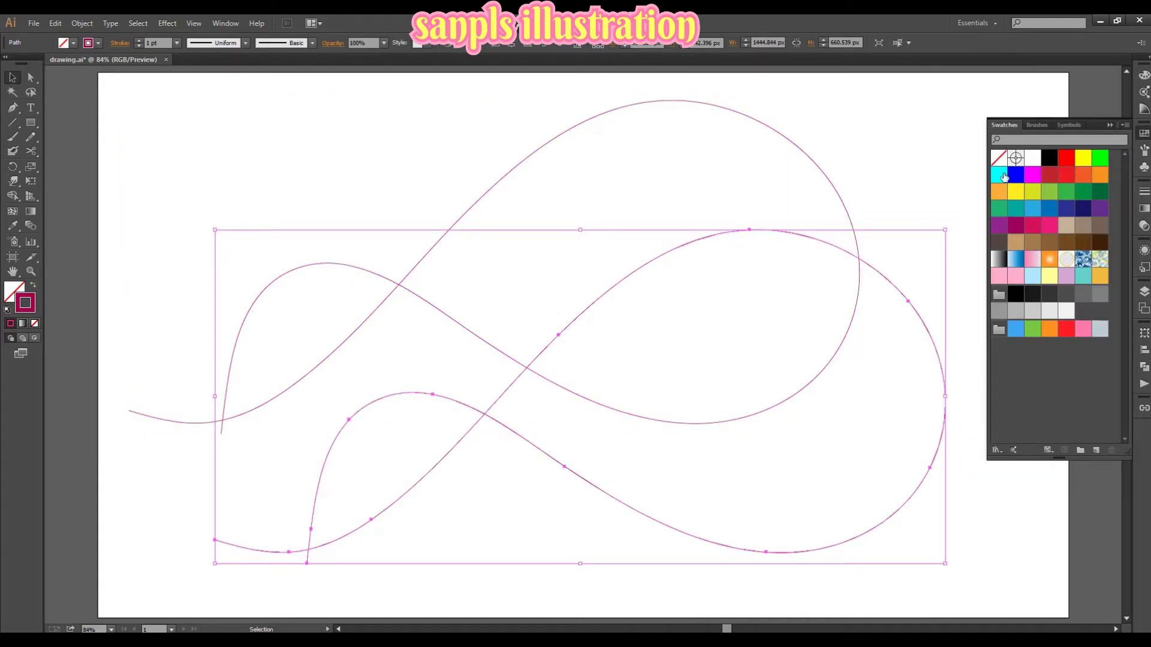
pyautogui.click(1005, 176)
pyautogui.click(930, 175)
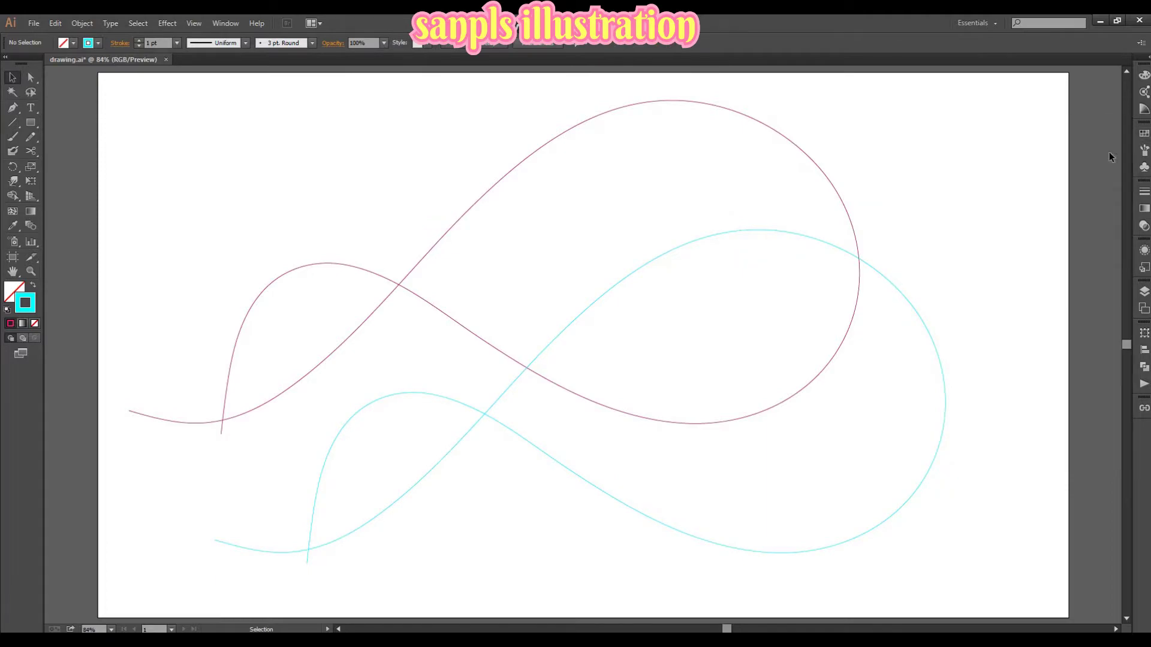
# Reflect the cyan path across the vertical axis
pyautogui.rightClick(509, 391)
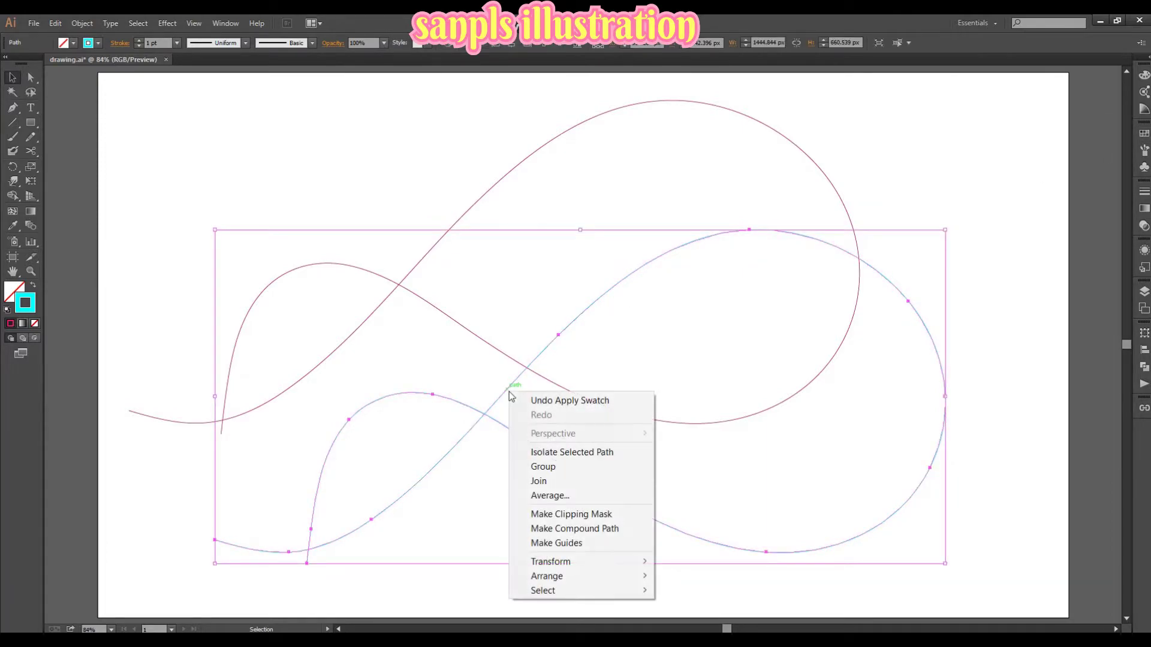
pyautogui.moveTo(652, 557)
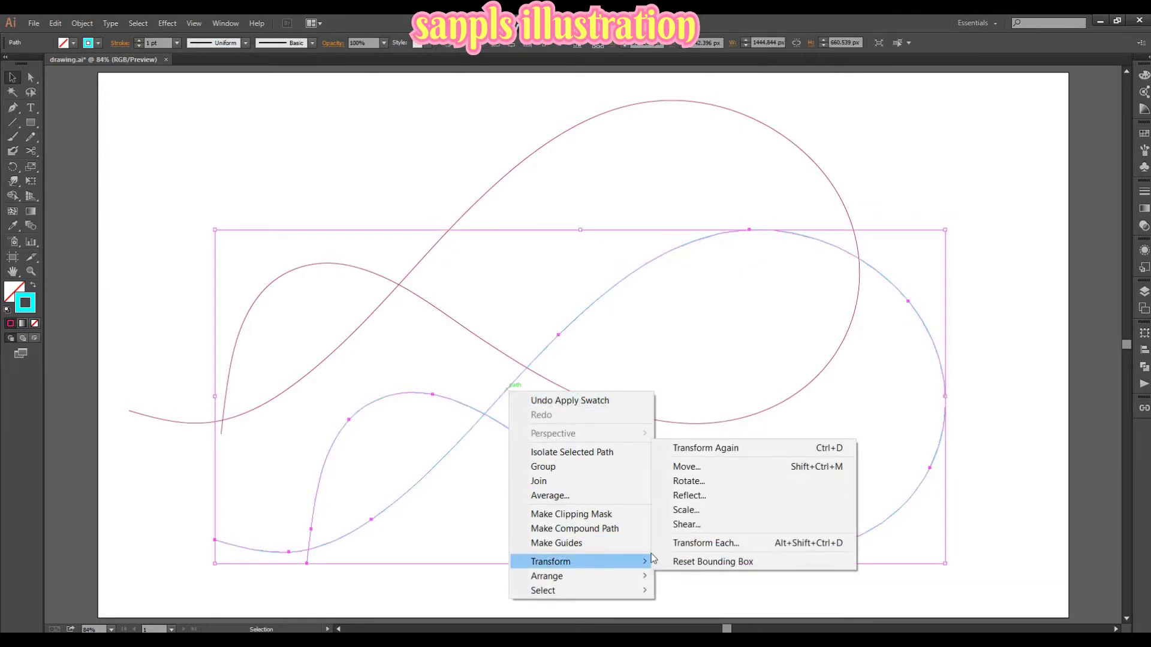
pyautogui.click(721, 495)
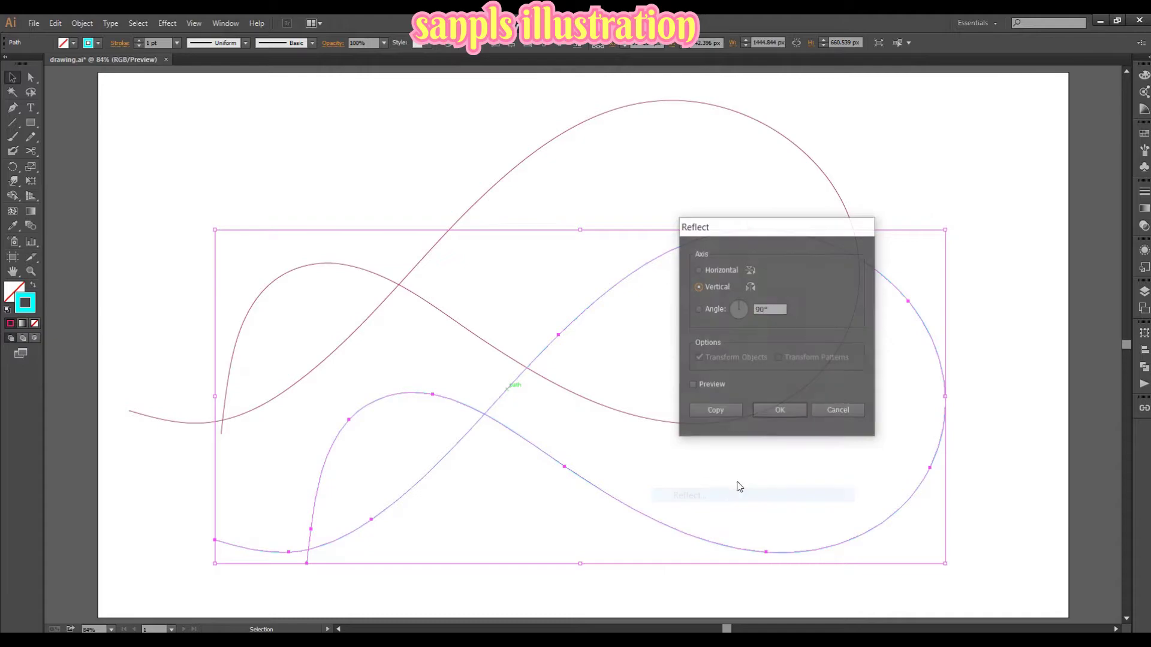
pyautogui.click(779, 412)
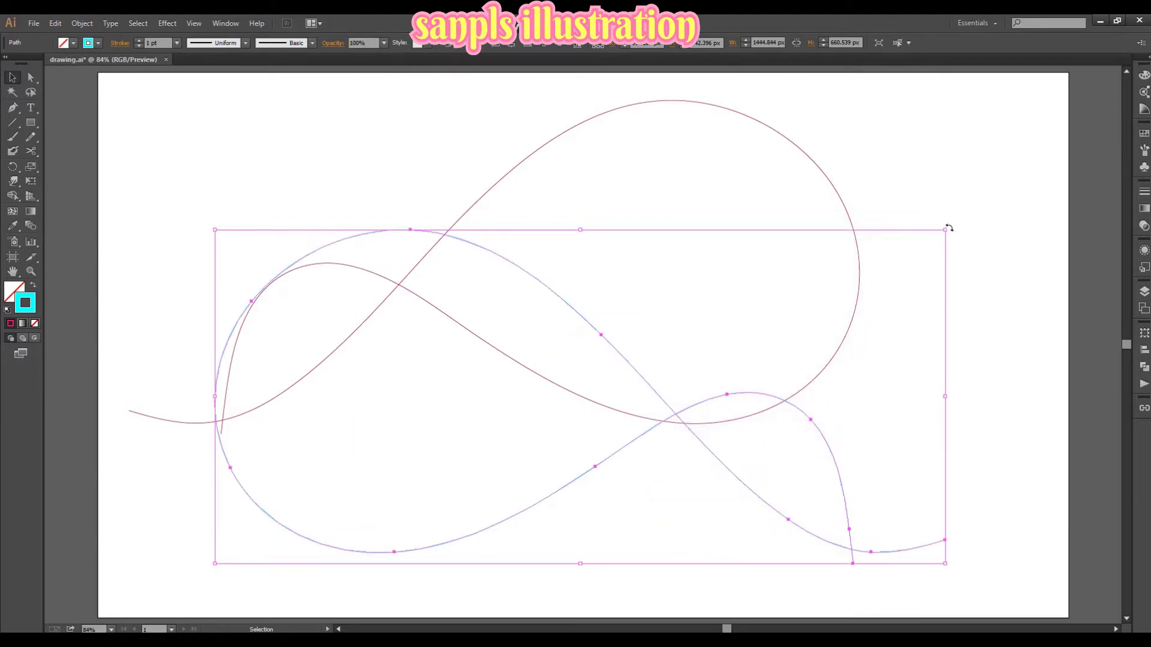
# Rotate the cyan path slightly counterclockwise and reposition it so its loop crosses beneath the magenta path's loop
pyautogui.moveTo(949, 227); pyautogui.dragTo(885, 129)
pyautogui.moveTo(419, 236); pyautogui.dragTo(453, 308)
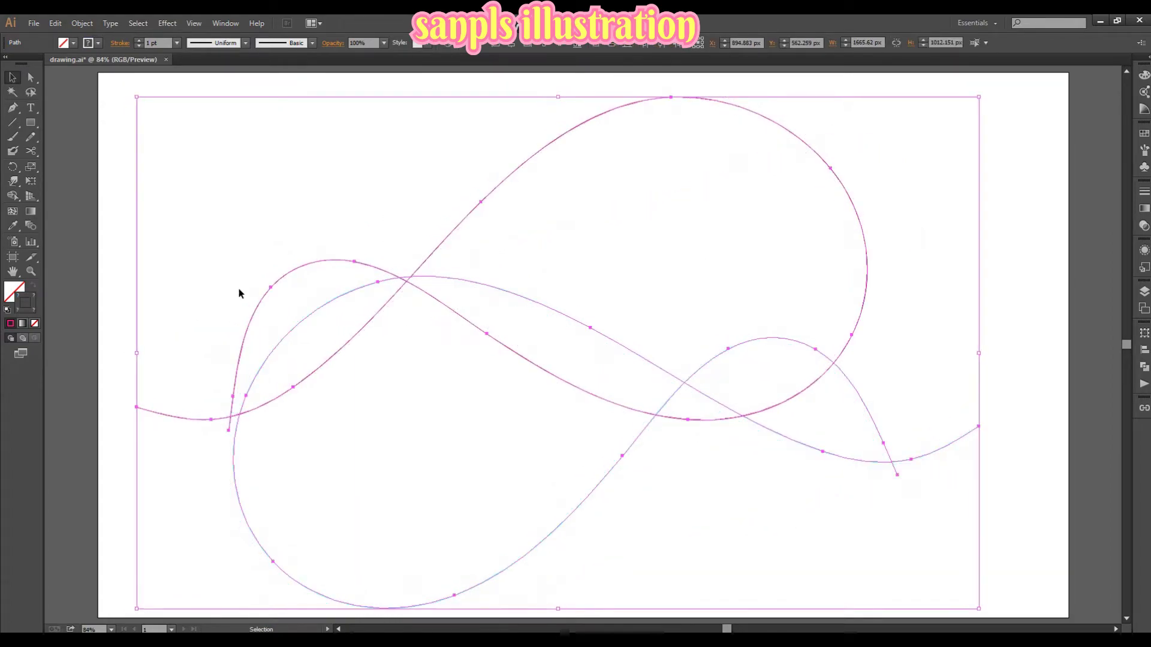
pyautogui.click(348, 196)
# Select the magenta and cyan paths together and make a blend between them
pyautogui.moveTo(351, 189); pyautogui.dragTo(457, 350)
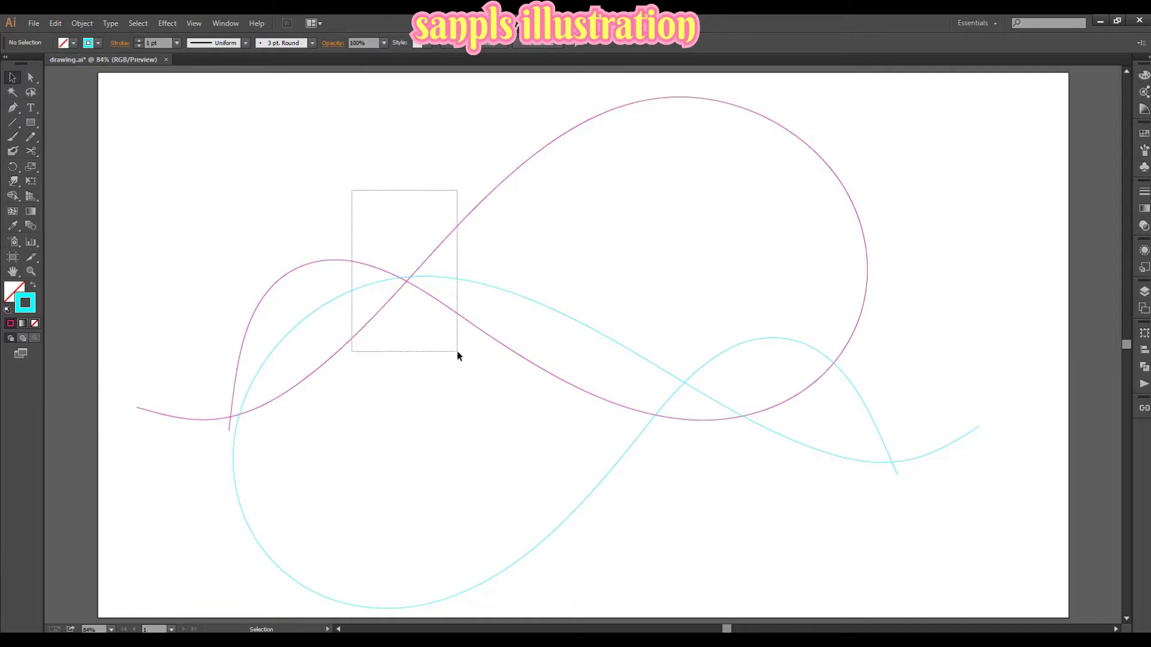
pyautogui.click(31, 226)
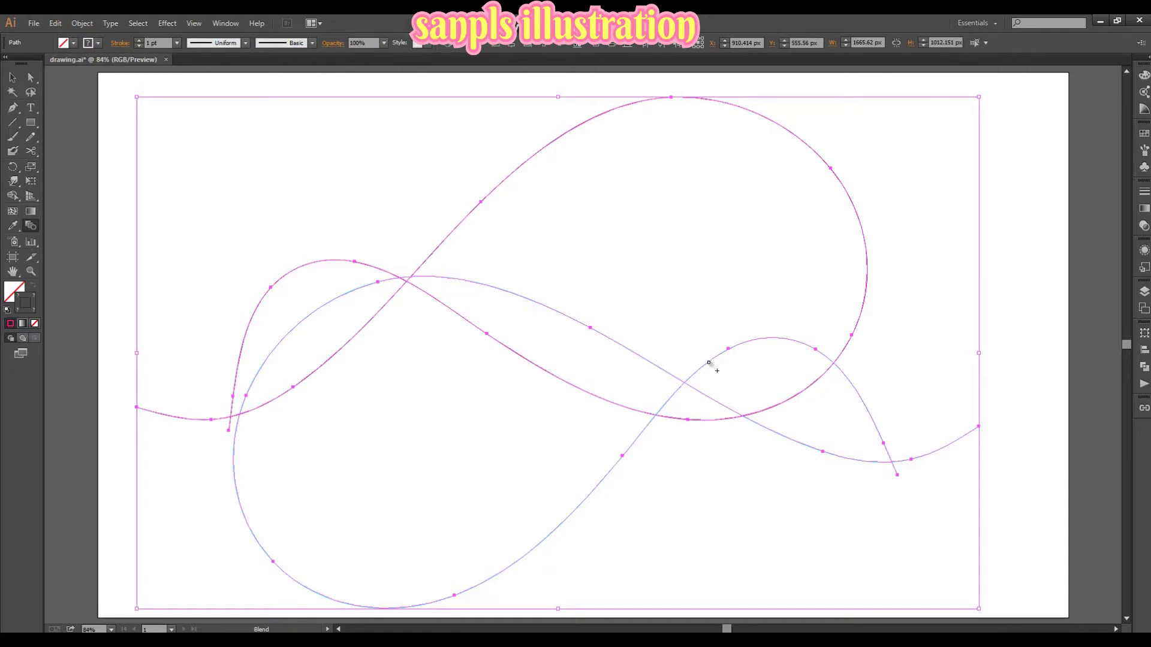
pyautogui.hotkey('ctrl', 'alt', 'b')
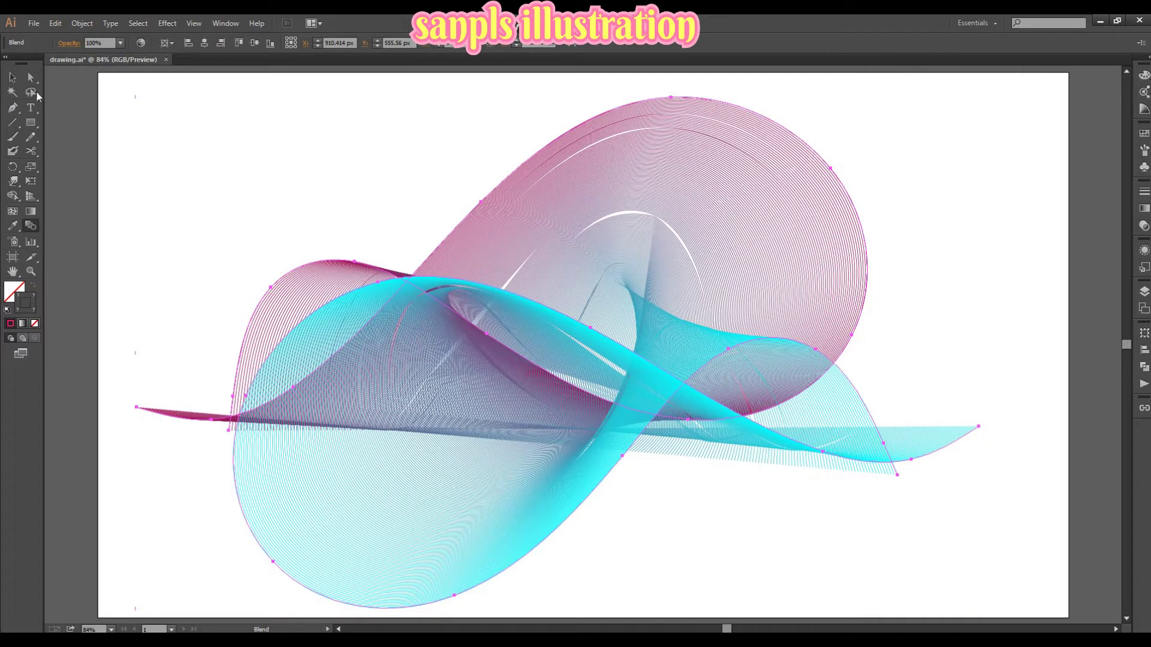
pyautogui.click(14, 78)
pyautogui.click(307, 135)
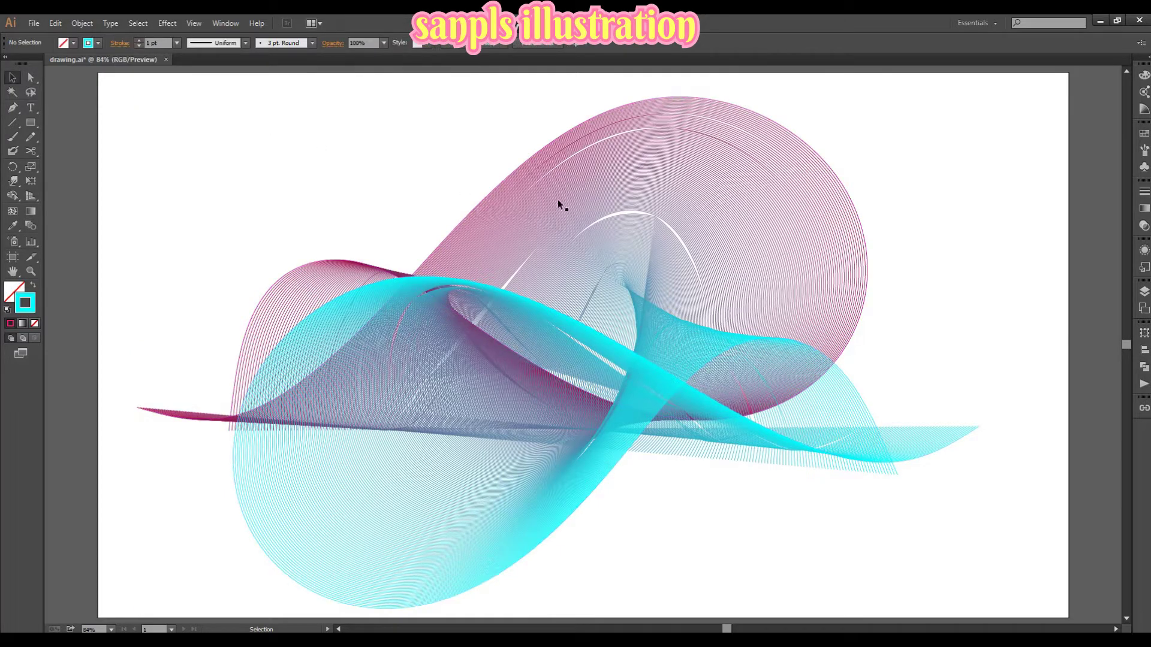
# Target the cyan path inside the Layer 5 blend, scale it down to about 1052 by 469 px, and move it right
pyautogui.click(1144, 293)
pyautogui.click(963, 224)
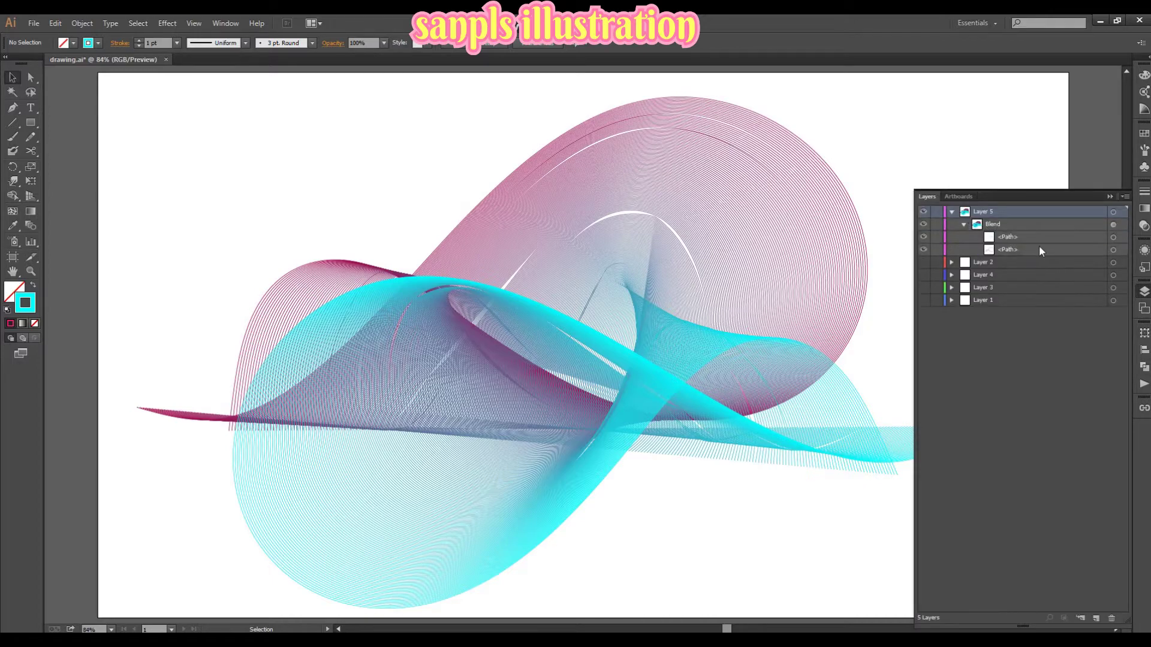
pyautogui.click(1113, 238)
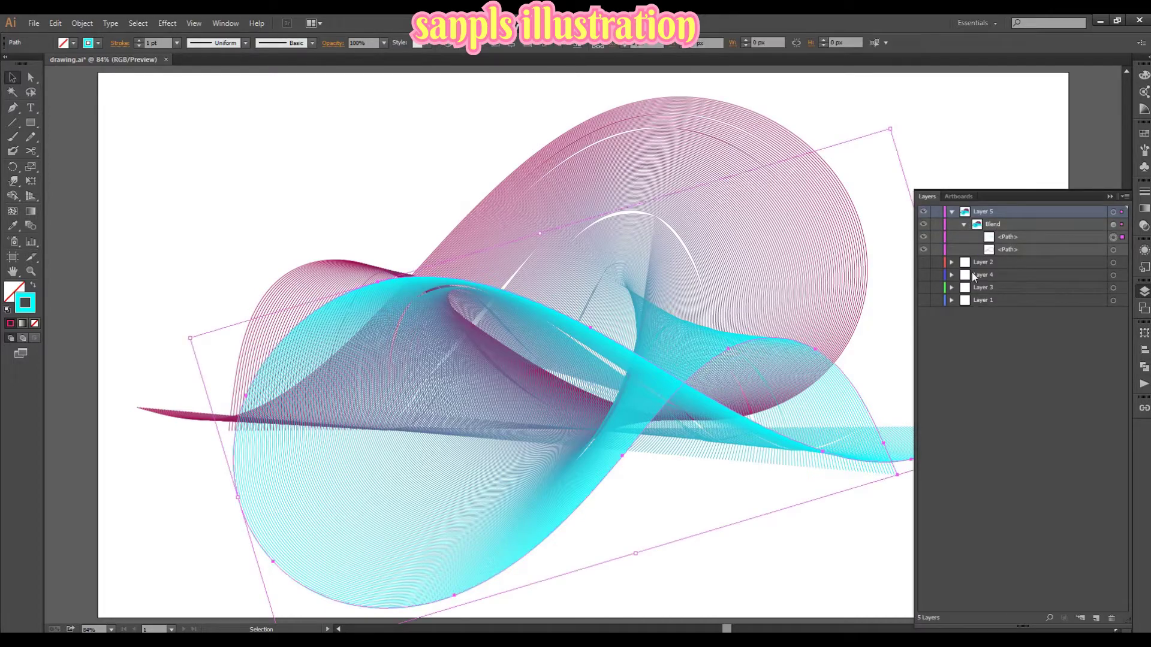
pyautogui.click(1144, 292)
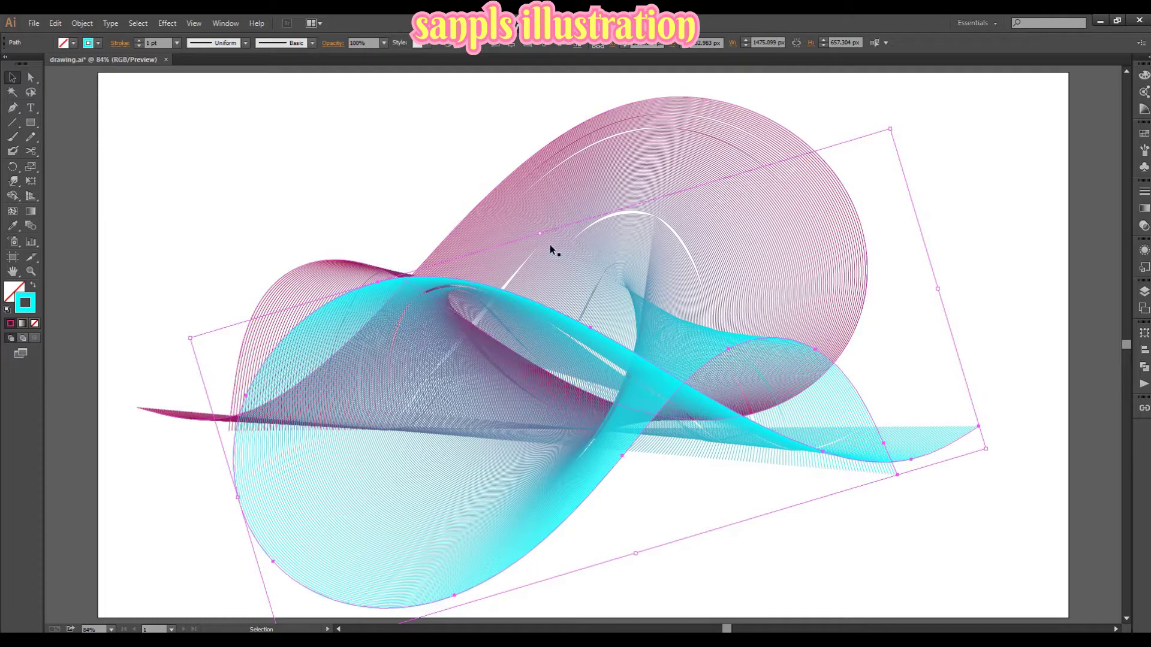
pyautogui.moveTo(540, 240); pyautogui.dragTo(569, 326)
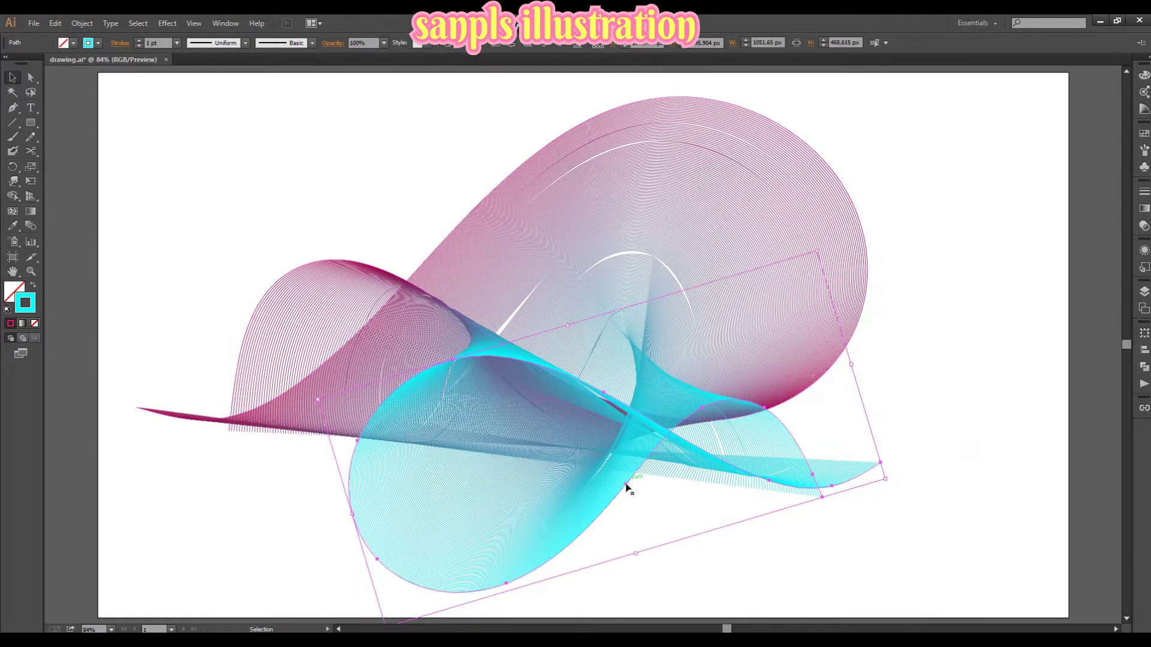
pyautogui.moveTo(627, 489); pyautogui.dragTo(761, 506)
pyautogui.click(1019, 360)
# Move the whole blend up and to the left, placing its centre at about X 886 px, Y 540 px
pyautogui.click(1143, 292)
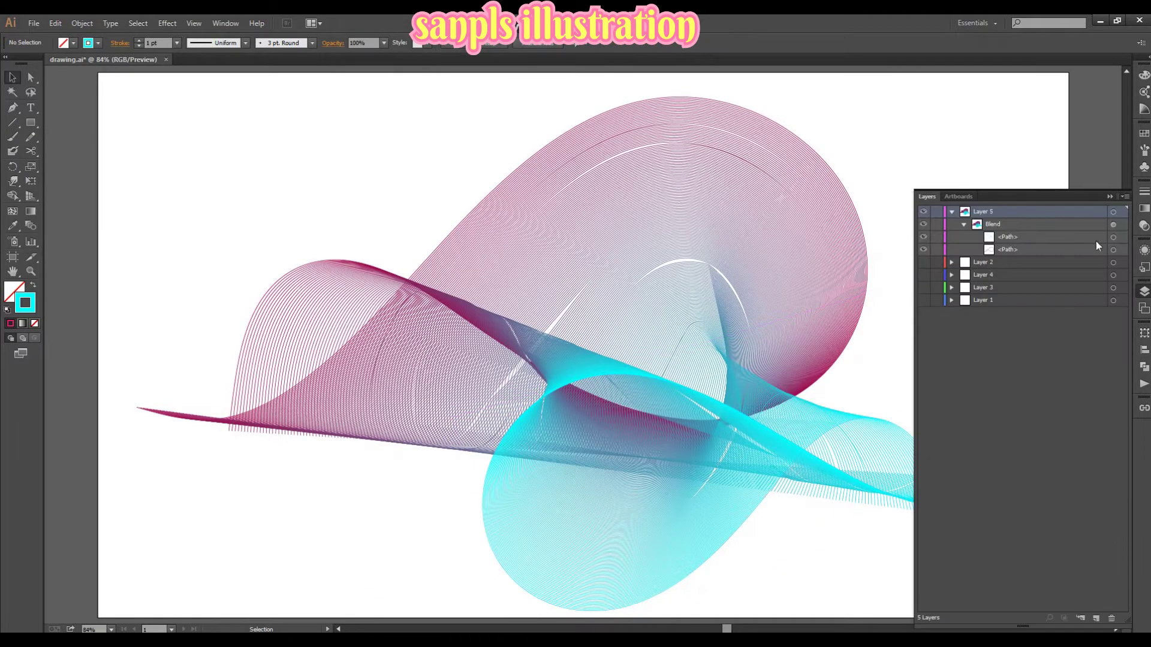
pyautogui.click(1113, 237)
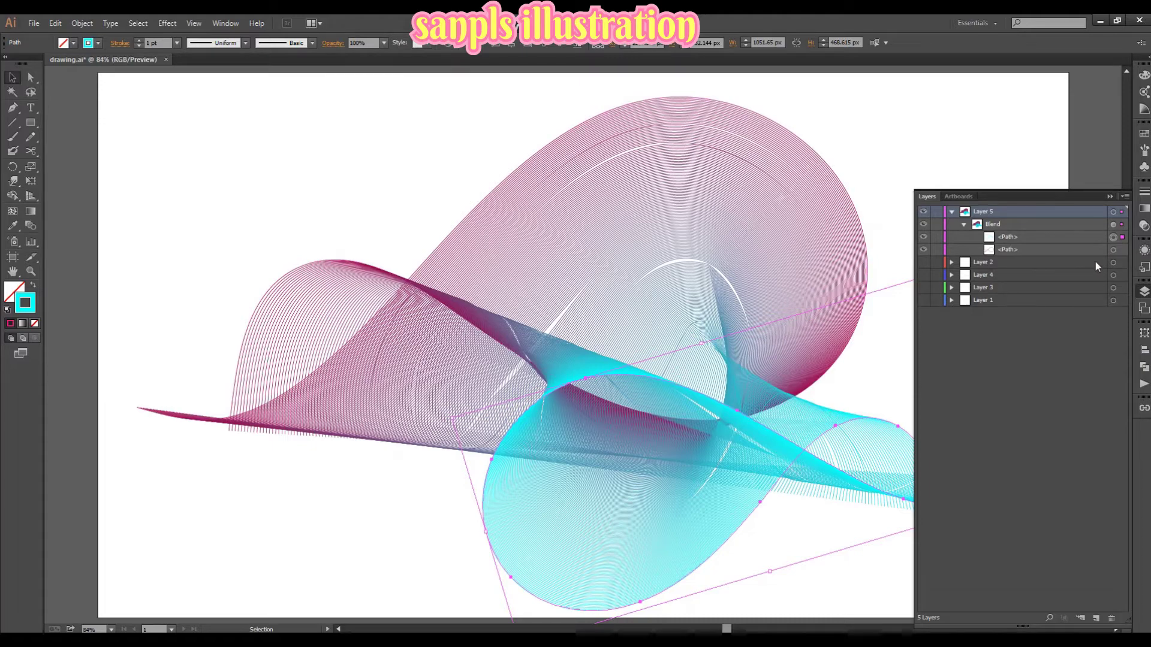
pyautogui.click(1121, 250)
pyautogui.moveTo(621, 230); pyautogui.dragTo(599, 210)
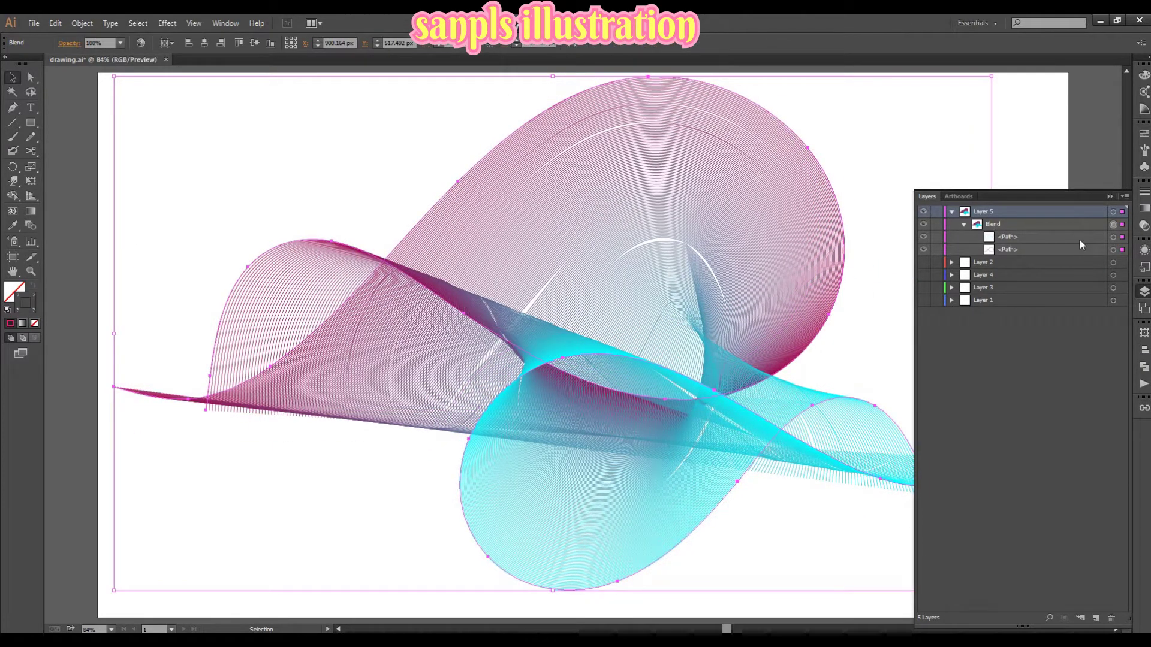
pyautogui.moveTo(764, 301)
pyautogui.mouseDown()
pyautogui.moveTo(753, 300)
pyautogui.moveTo(754, 316)
pyautogui.mouseUp()
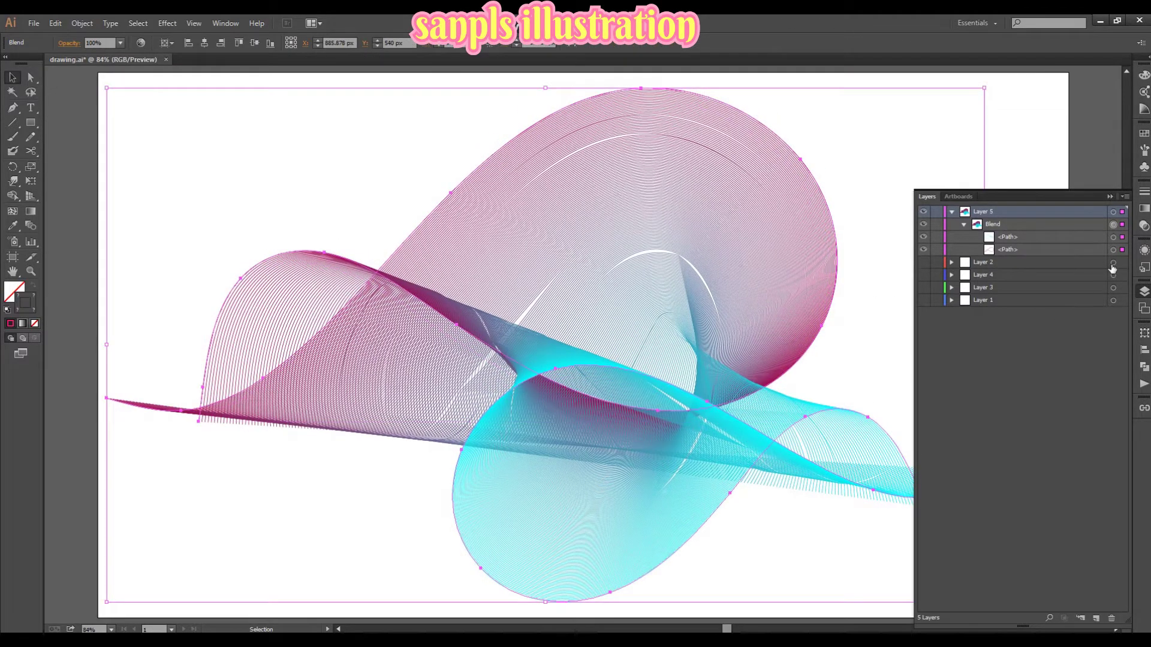
# Target only the cyan path of the blend and move it slightly right to stretch the blend
pyautogui.click(1113, 237)
pyautogui.click(1144, 290)
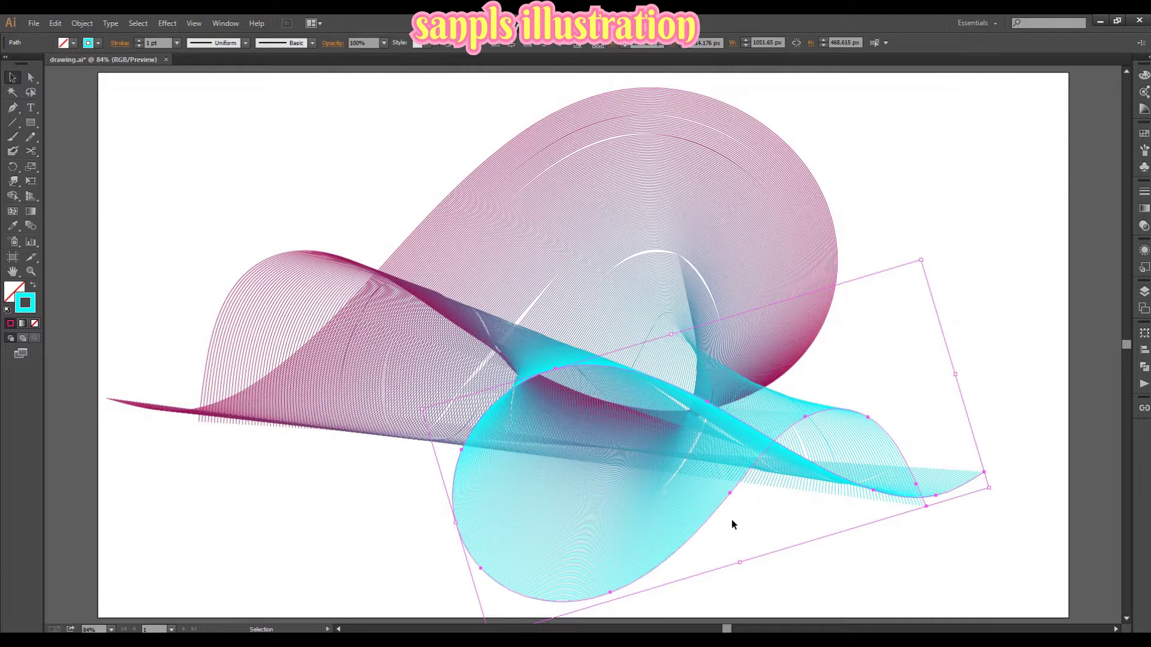
pyautogui.moveTo(733, 492); pyautogui.dragTo(786, 497)
# Reshape the cyan path's right tail with the Direct Selection tool by moving its lower end anchor point up and to the right
pyautogui.press('a')
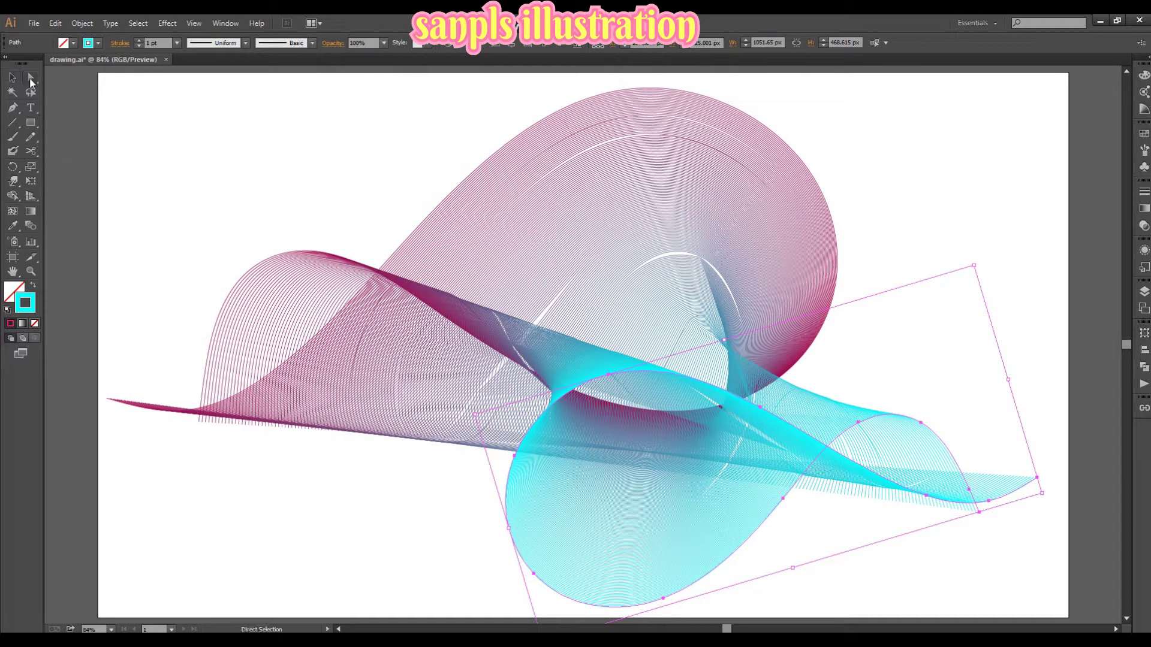
pyautogui.moveTo(979, 511); pyautogui.dragTo(1033, 474)
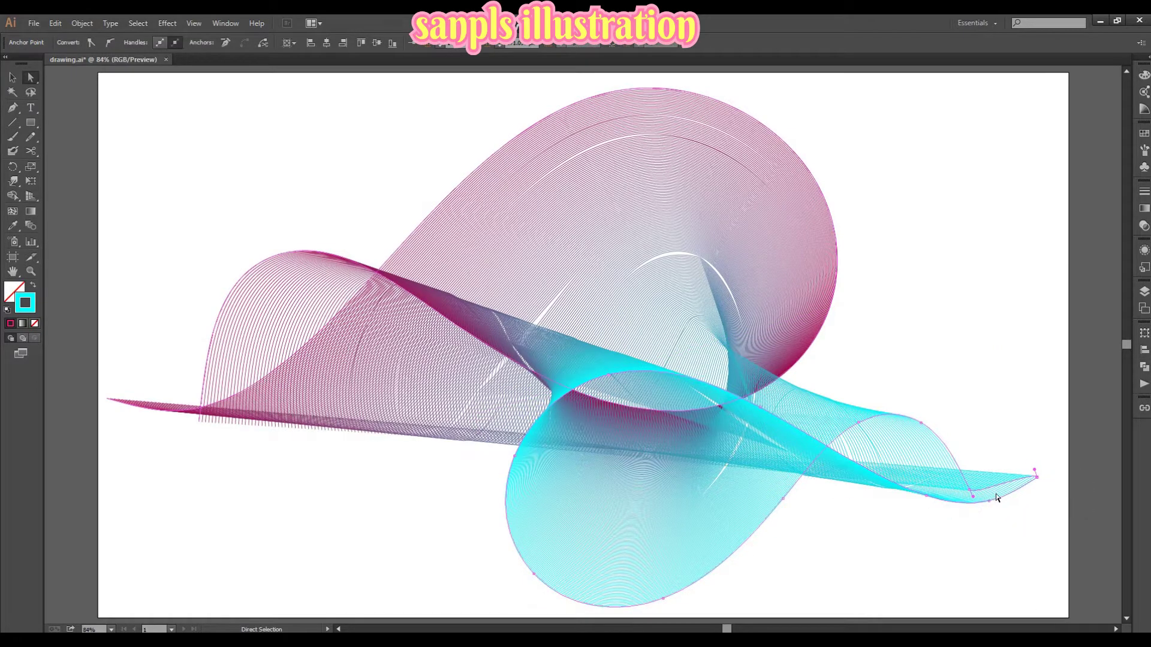
pyautogui.moveTo(975, 501); pyautogui.dragTo(1017, 423)
pyautogui.click(1036, 374)
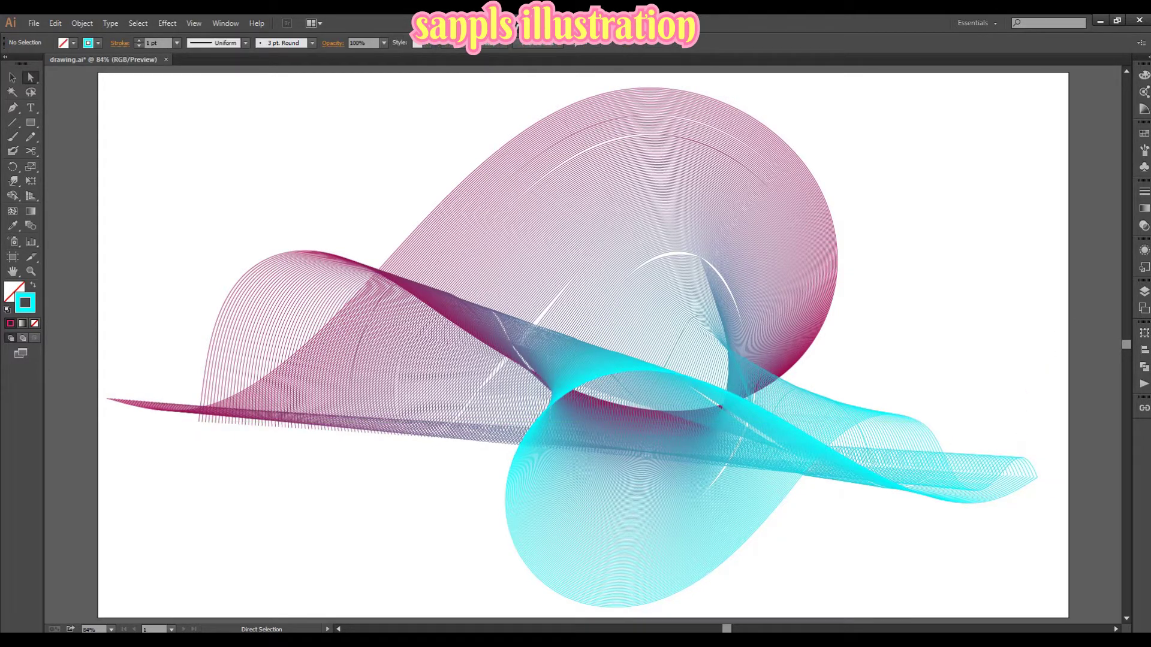
# Target the magenta path of the blend and scale it down proportionally to about 1278 by 584 px
pyautogui.click(1144, 292)
pyautogui.click(1113, 249)
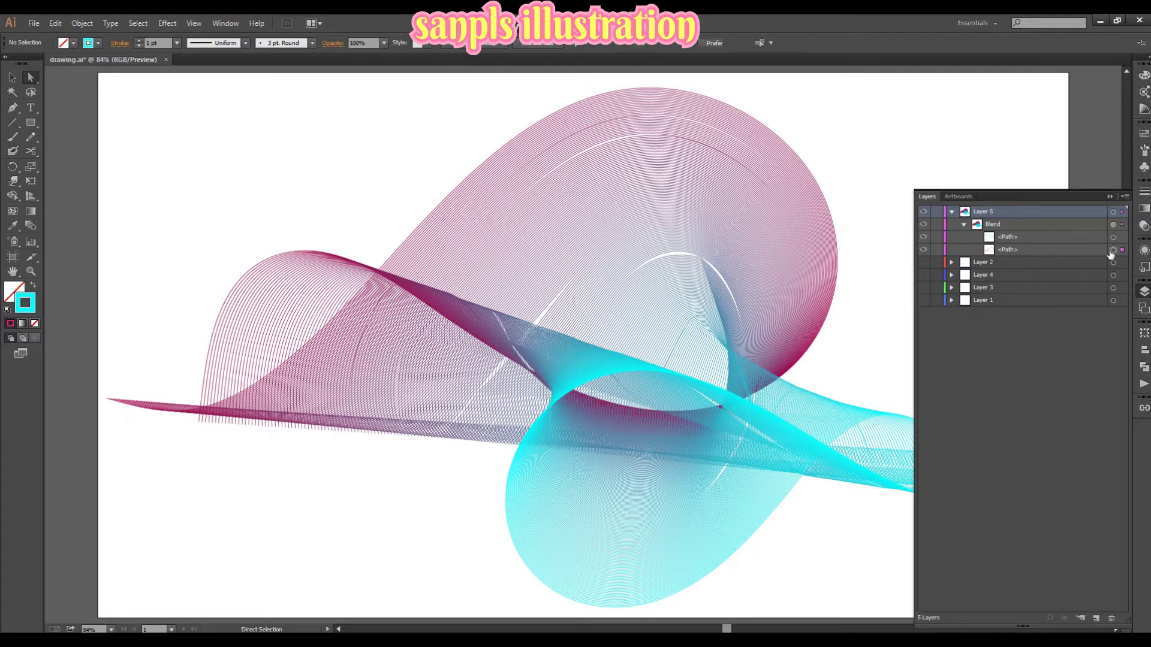
pyautogui.click(12, 77)
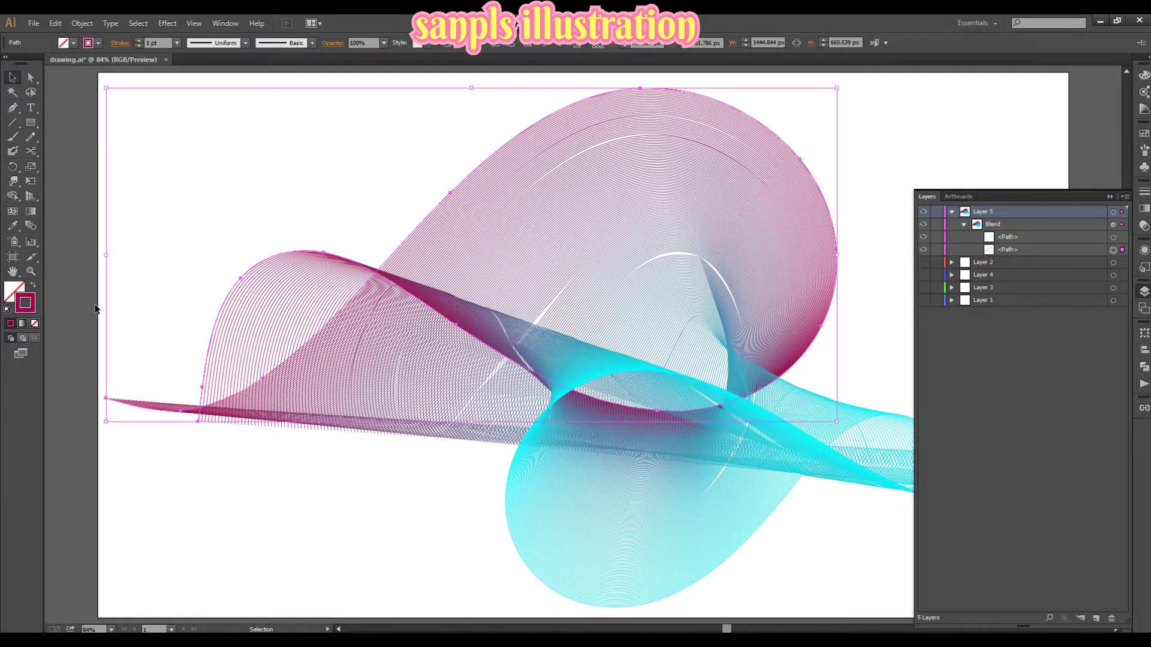
pyautogui.moveTo(107, 256); pyautogui.dragTo(190, 257)
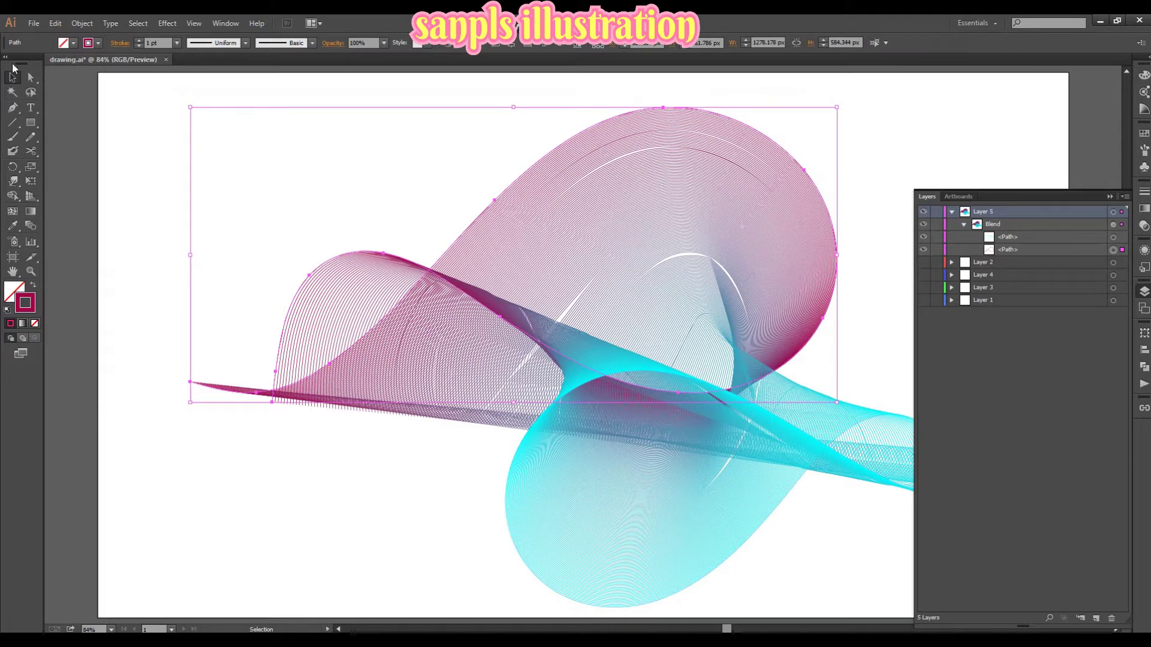
# Move the whole blend up and left with the Group Selection tool, placing its centre at about X 983 px, Y 540 px
pyautogui.moveTo(30, 77); pyautogui.dragTo(78, 93)
pyautogui.click(335, 108)
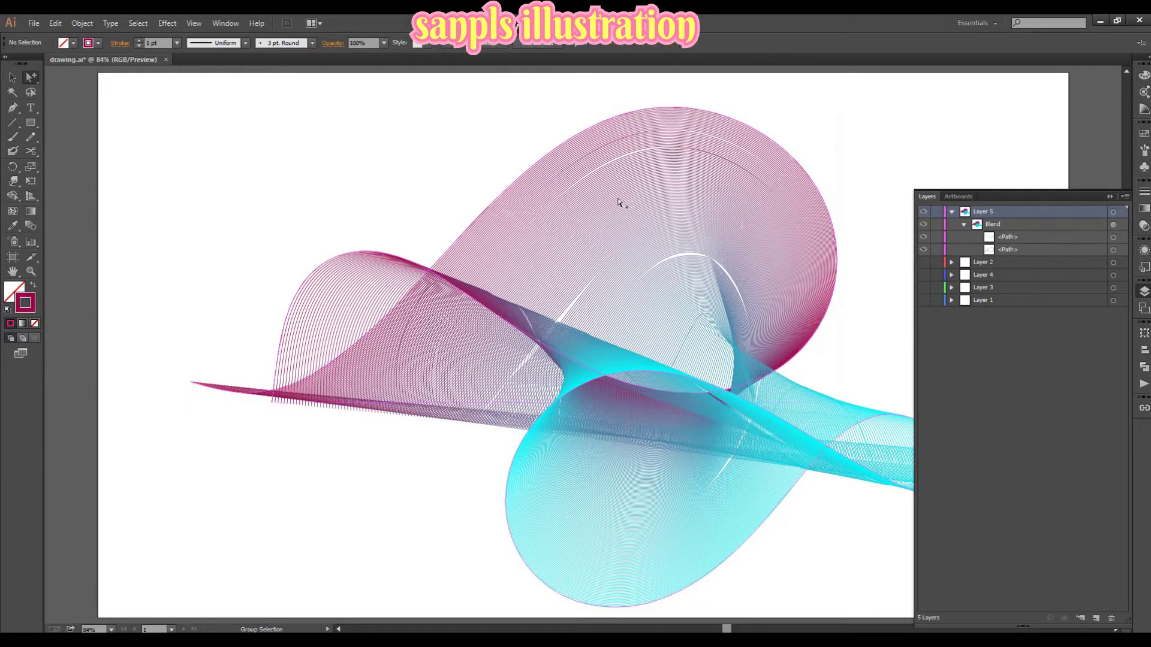
pyautogui.click(1113, 249)
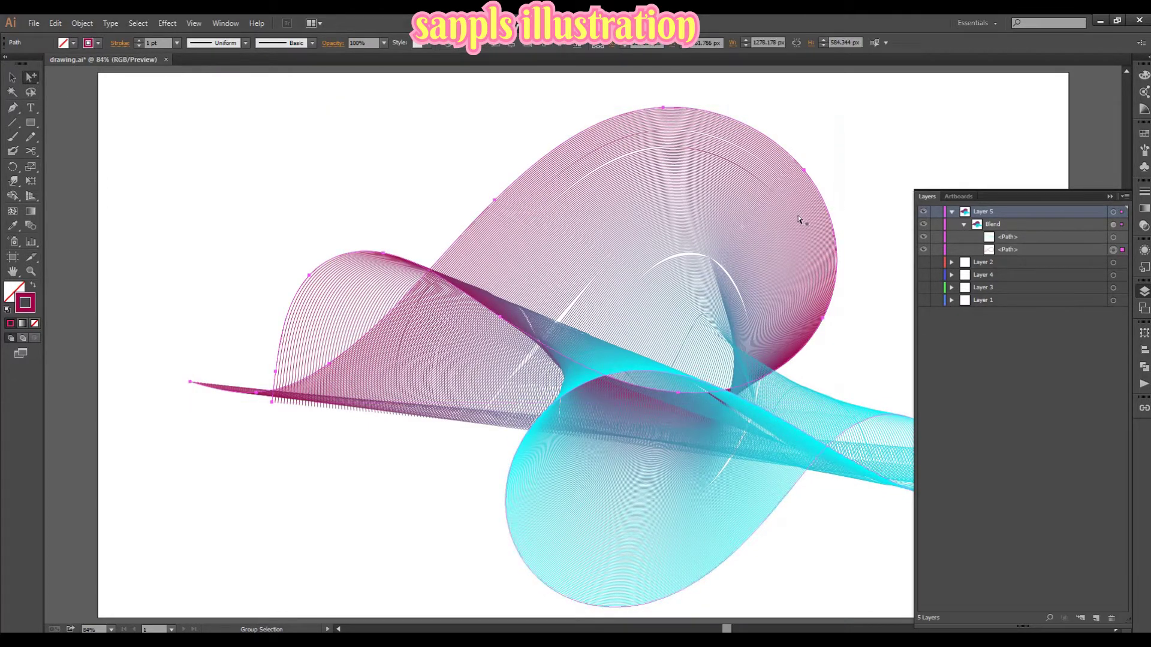
pyautogui.moveTo(791, 214); pyautogui.dragTo(768, 195)
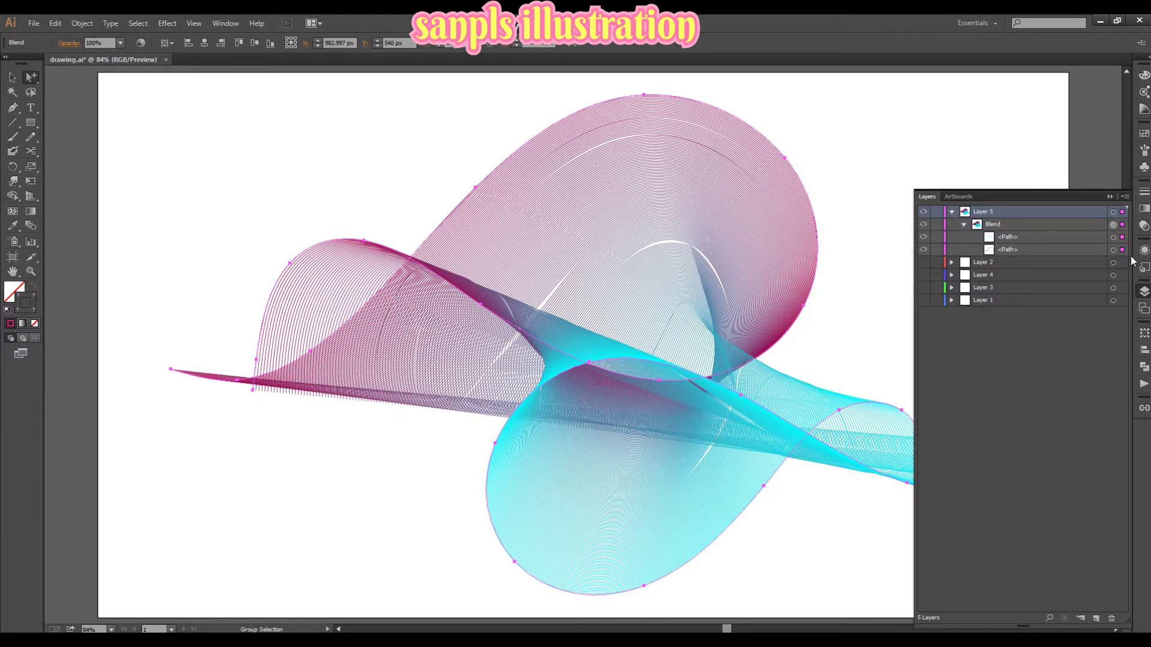
# Undo the last move of the whole blend and shift only the magenta path up and left to stretch the blend
pyautogui.hotkey('ctrl', 'z')
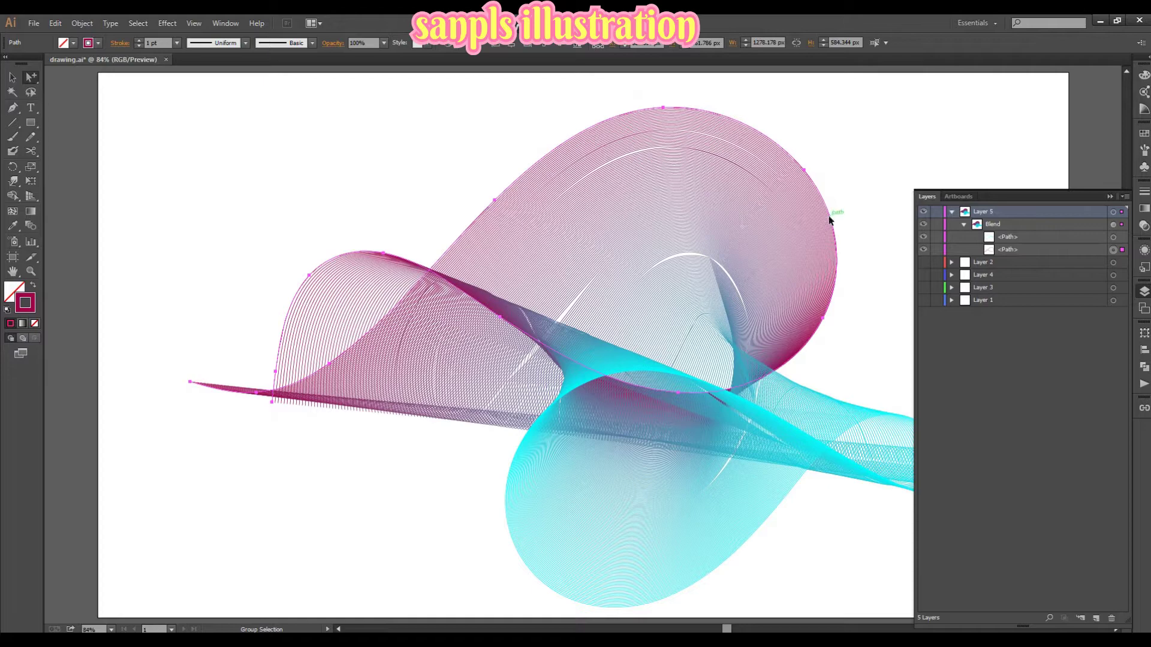
pyautogui.moveTo(830, 220); pyautogui.dragTo(760, 195)
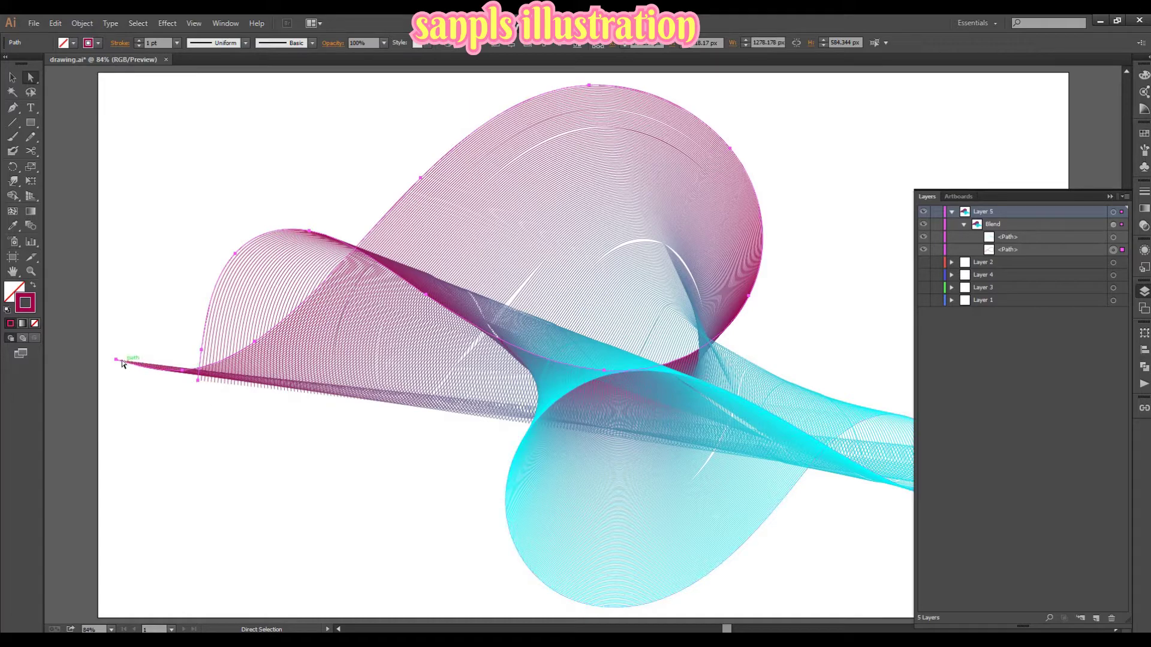
pyautogui.moveTo(117, 361)
pyautogui.mouseDown()
pyautogui.moveTo(135, 403)
pyautogui.moveTo(108, 351)
pyautogui.mouseUp()
# Remove the anchor point beside the magenta path's left tip and pull the tip's direction handle down to curve the tail
pyautogui.click(173, 362)
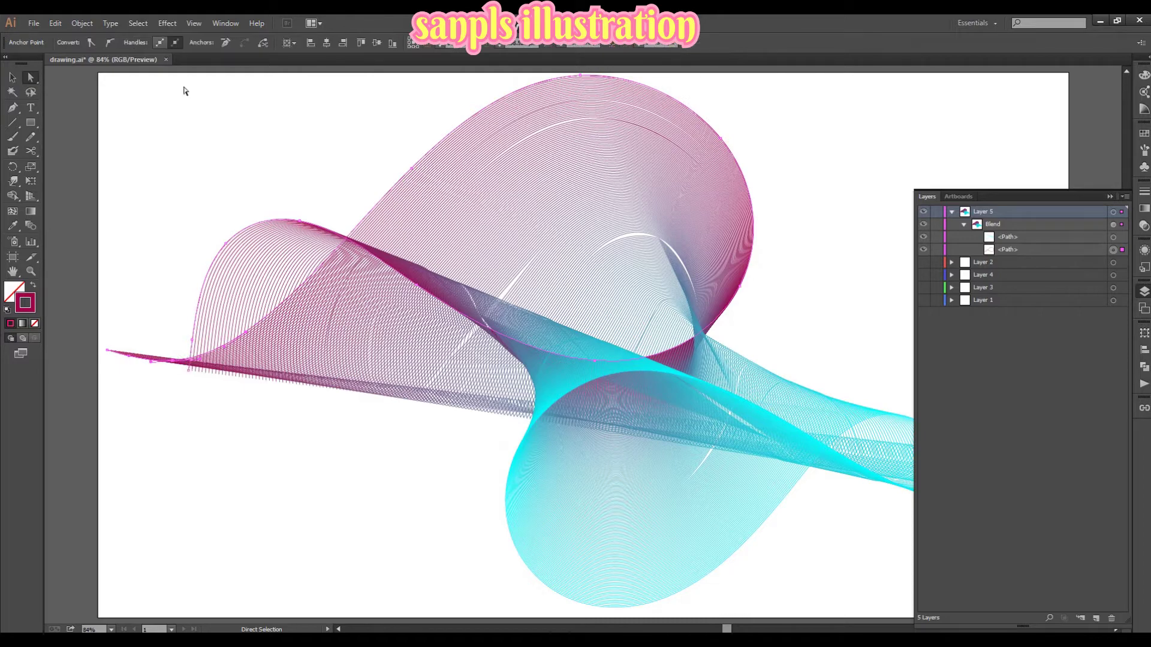
pyautogui.click(227, 42)
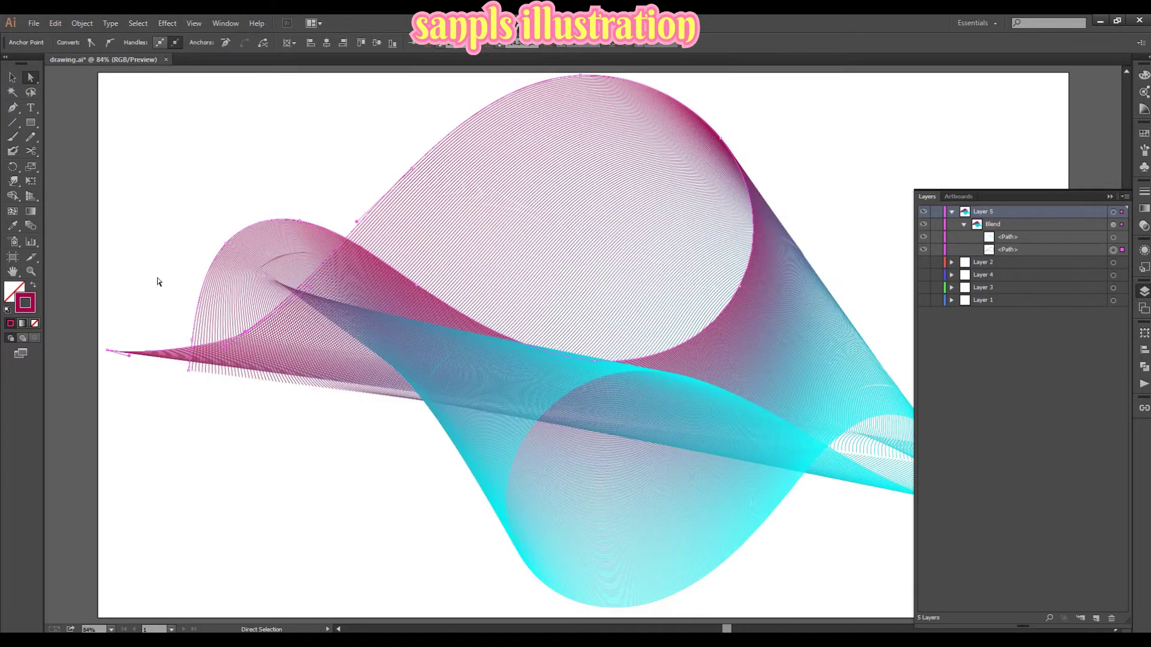
pyautogui.moveTo(133, 361); pyautogui.dragTo(145, 443)
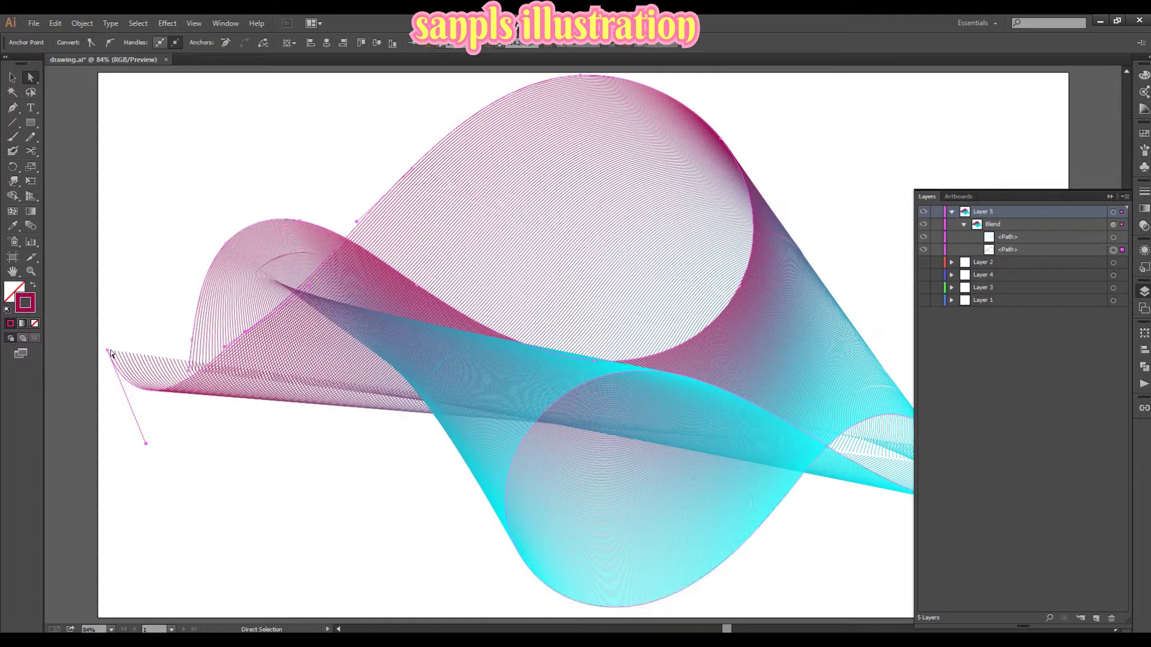
# Move the magenta path's left tip anchor onto the path's other end point and deselect the artwork
pyautogui.moveTo(108, 350); pyautogui.dragTo(195, 369)
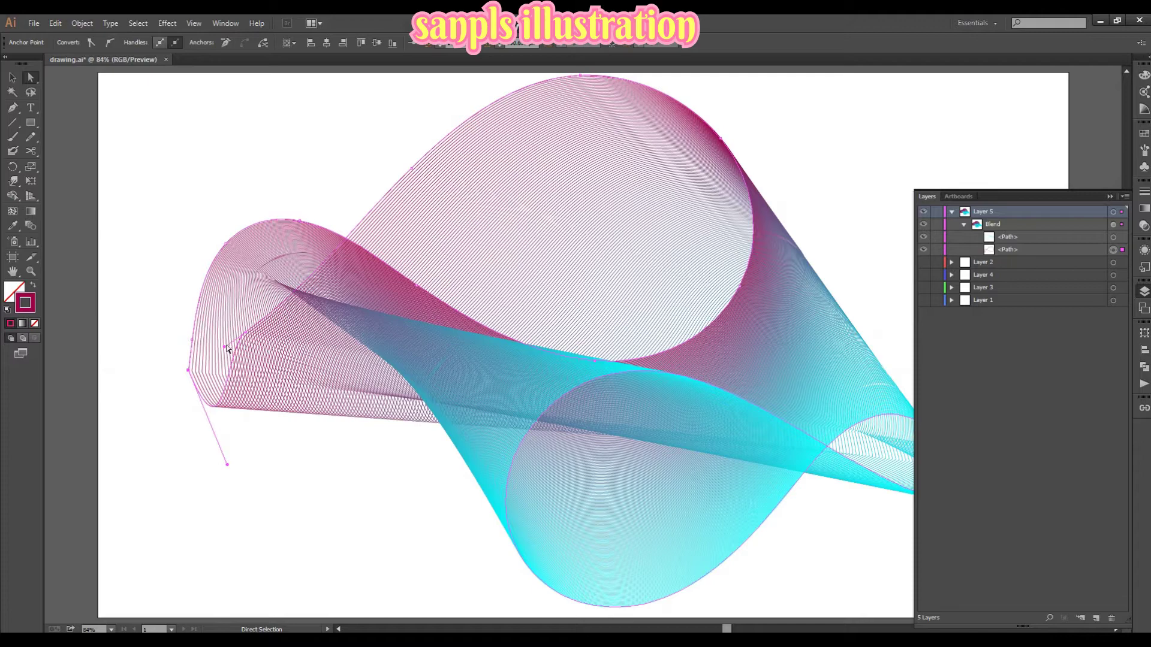
pyautogui.click(189, 368)
pyautogui.click(188, 370)
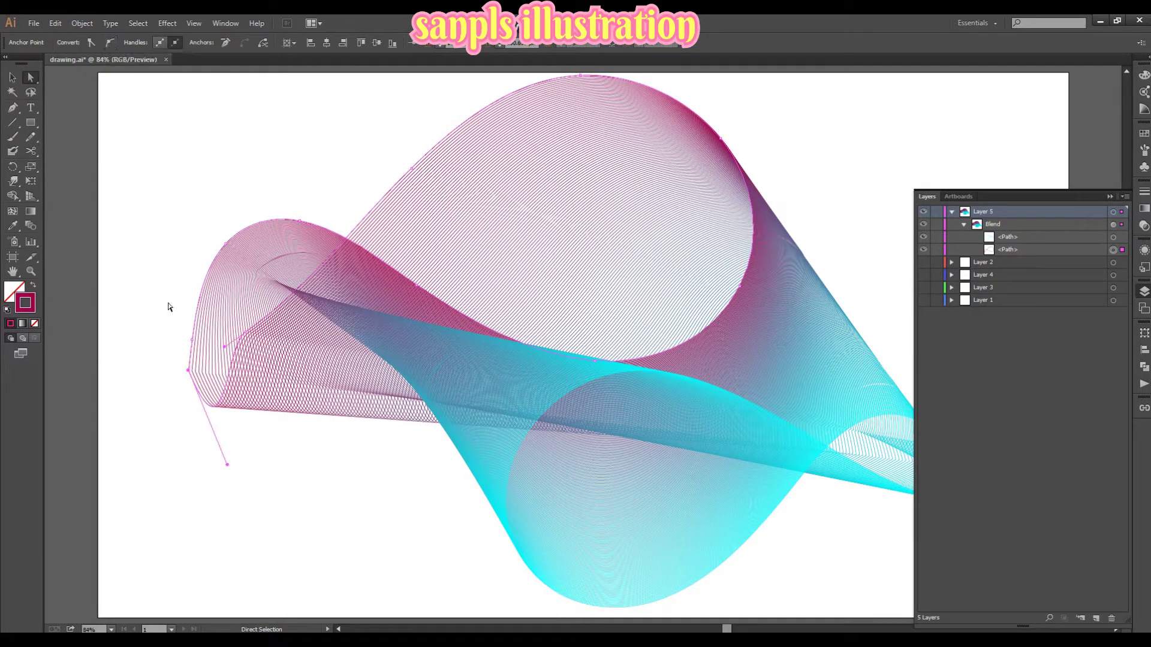
pyautogui.click(189, 402)
pyautogui.moveTo(188, 375)
pyautogui.mouseDown()
pyautogui.moveTo(184, 391)
pyautogui.moveTo(188, 370)
pyautogui.moveTo(199, 393)
pyautogui.mouseUp()
pyautogui.click(169, 339)
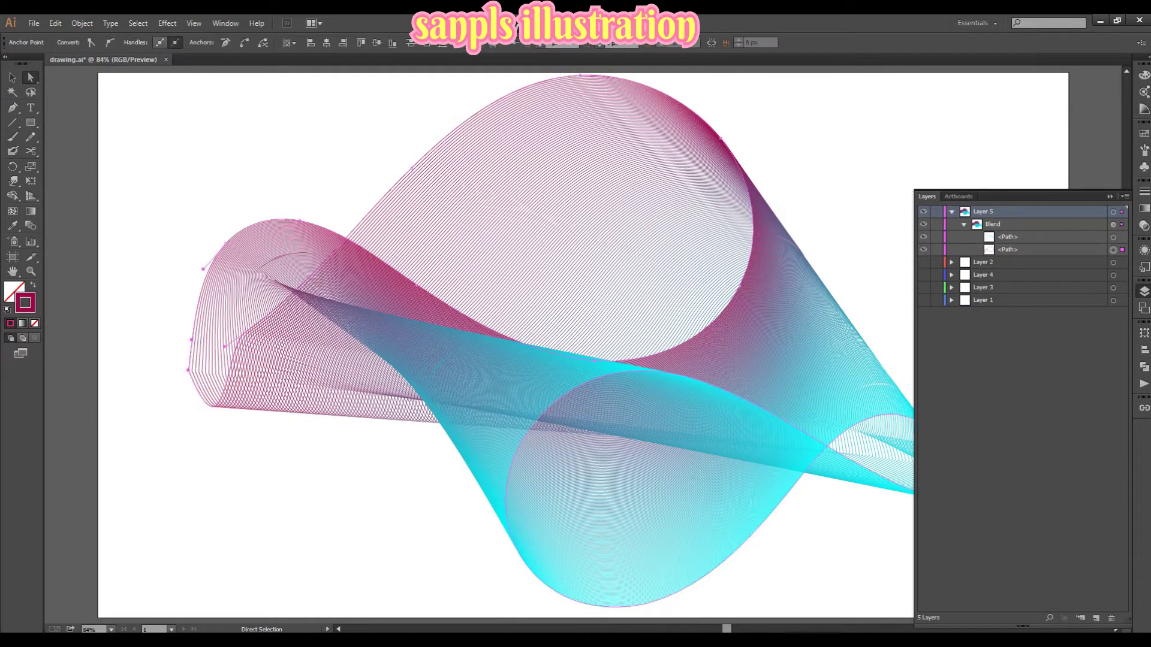
pyautogui.click(1143, 292)
pyautogui.click(1064, 279)
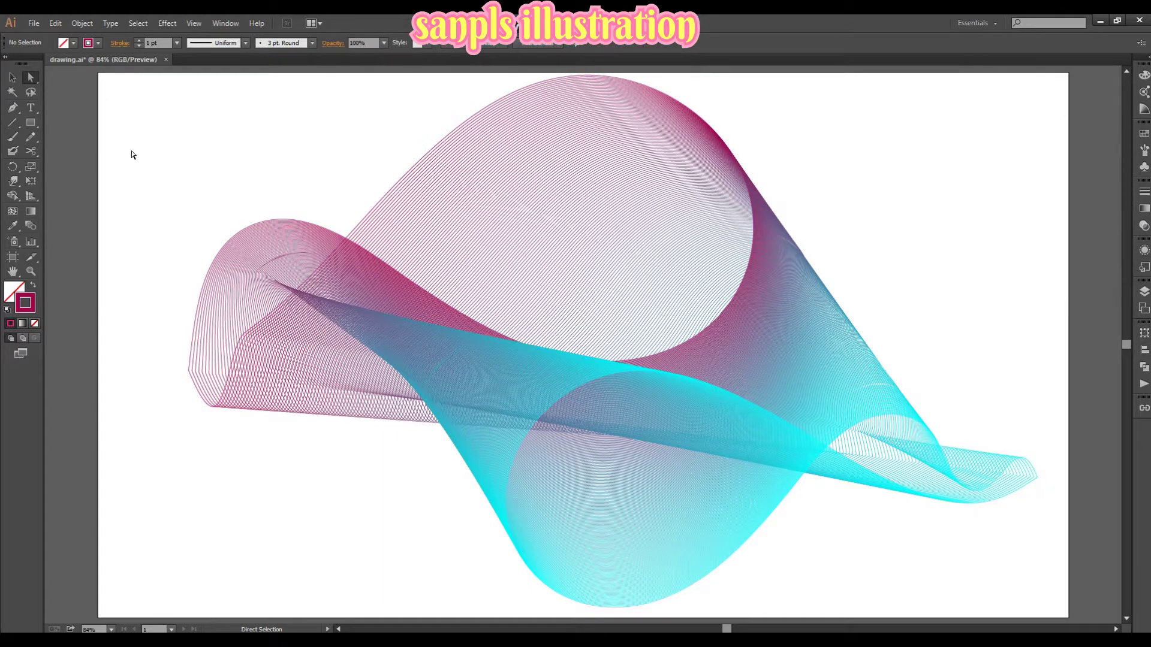
# Move the blend to about X 944 px, Y 559 px and scale it down proportionally with the Selection tool to fit inside the artboard
pyautogui.moveTo(586, 266); pyautogui.dragTo(550, 279)
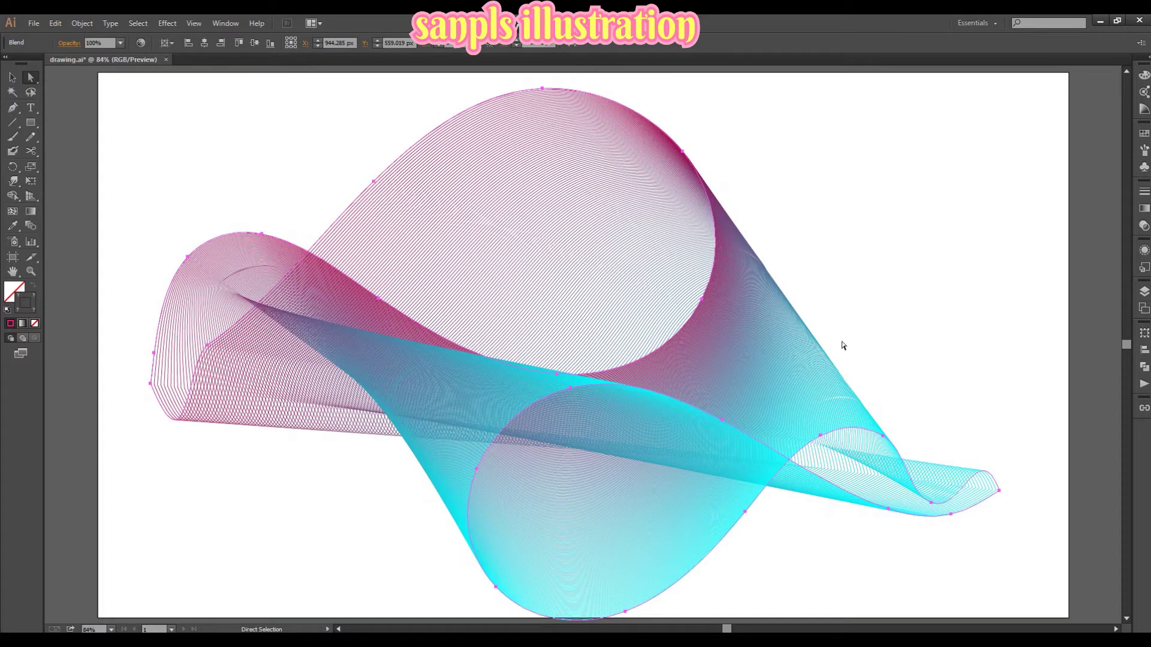
pyautogui.click(1060, 447)
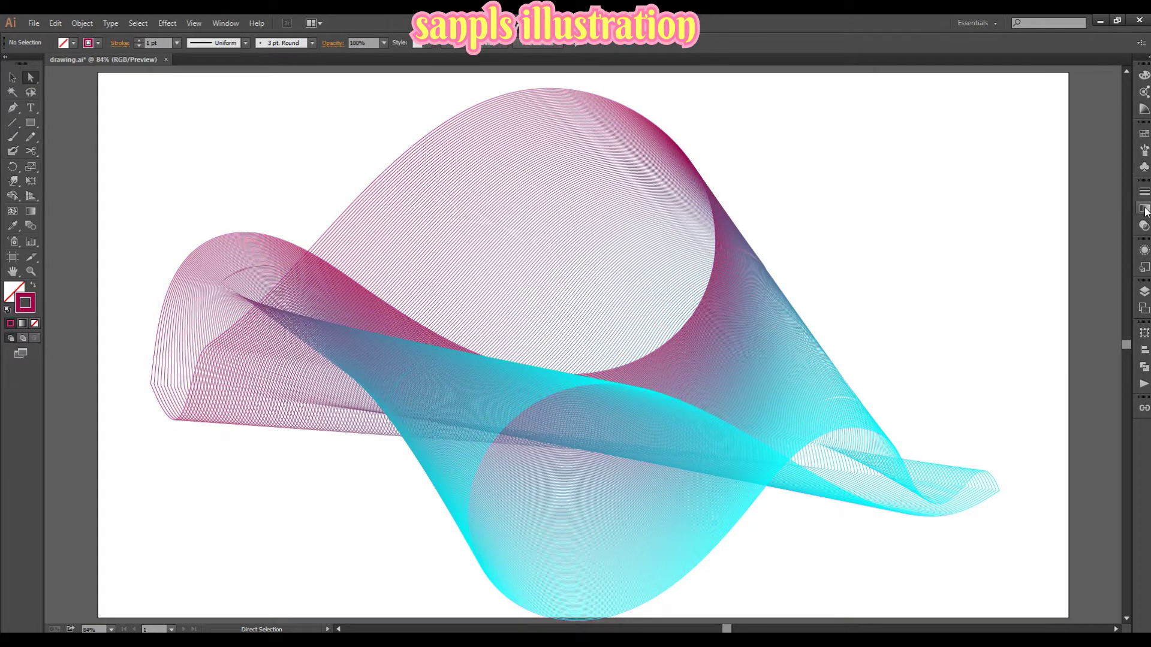
pyautogui.click(13, 79)
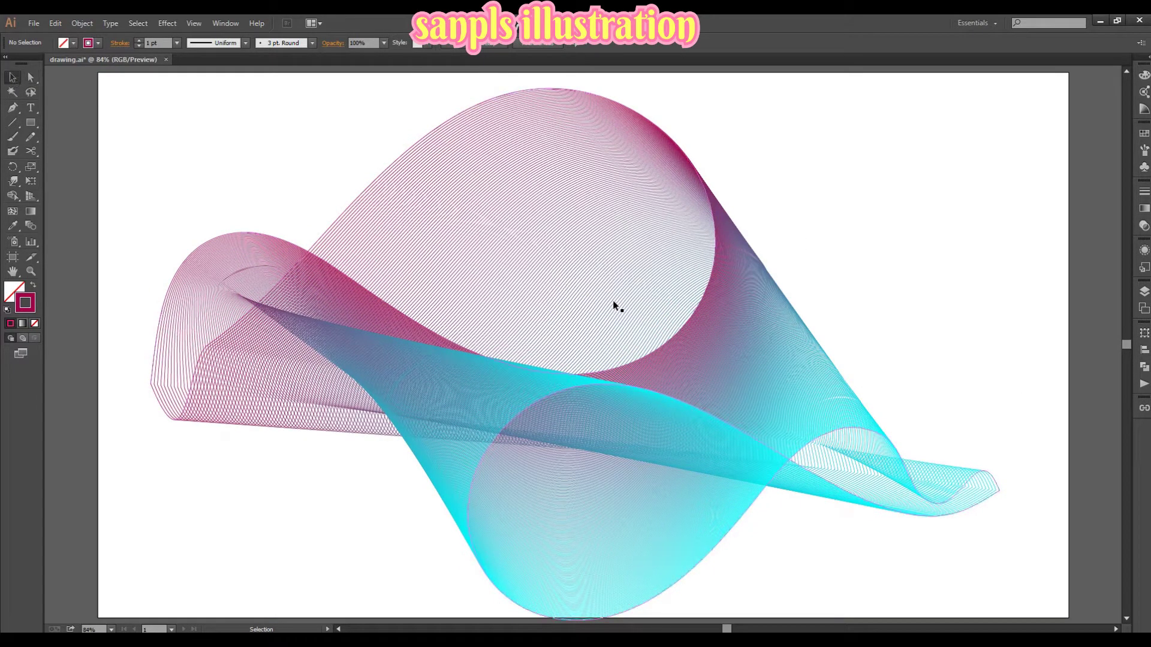
pyautogui.click(655, 546)
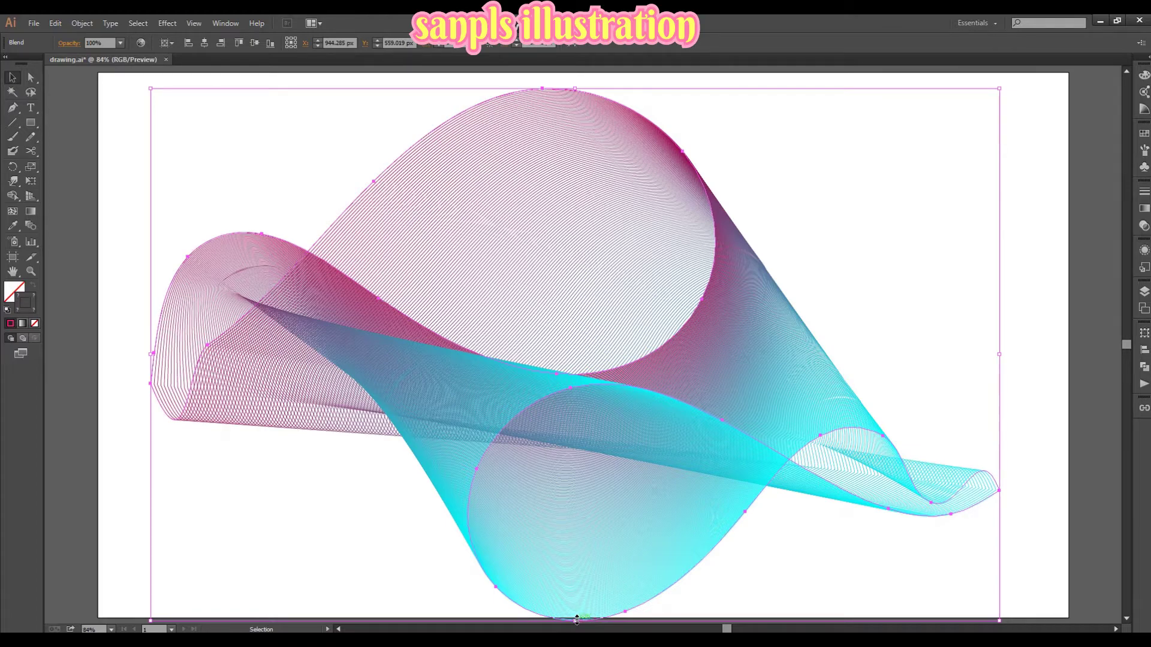
pyautogui.moveTo(576, 620); pyautogui.dragTo(599, 544)
pyautogui.moveTo(656, 406); pyautogui.dragTo(656, 417)
pyautogui.click(1009, 371)
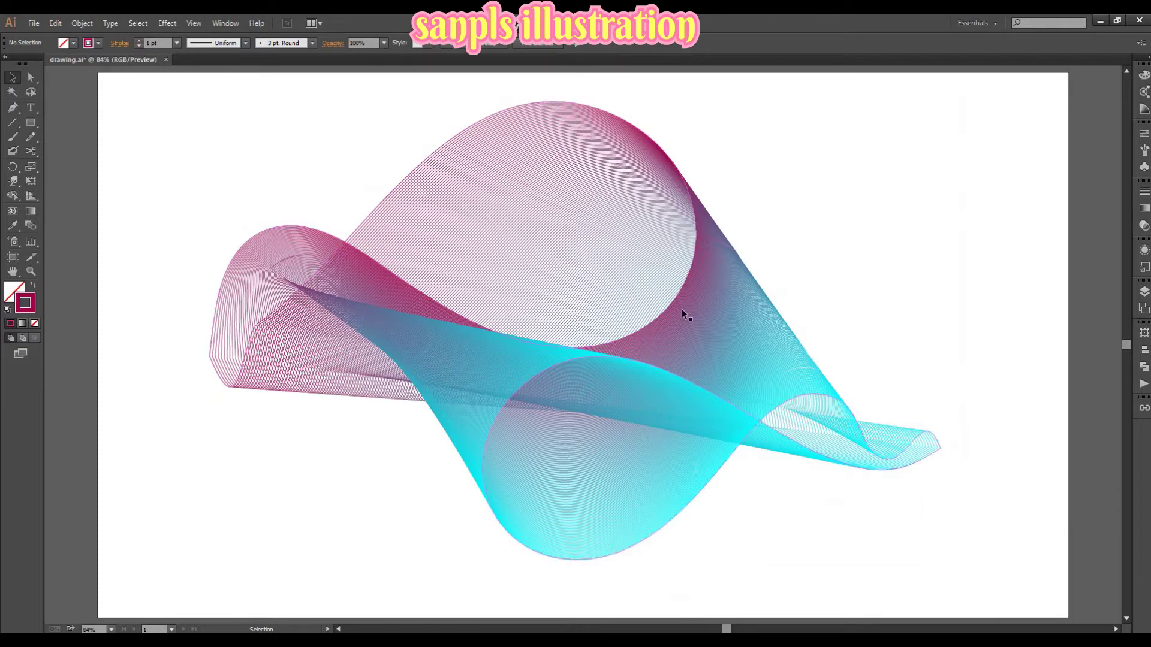
# Move the blend to about X 898 px, Y 535 px, enlarge it slightly in proportion and deselect it
pyautogui.moveTo(683, 312); pyautogui.dragTo(659, 323)
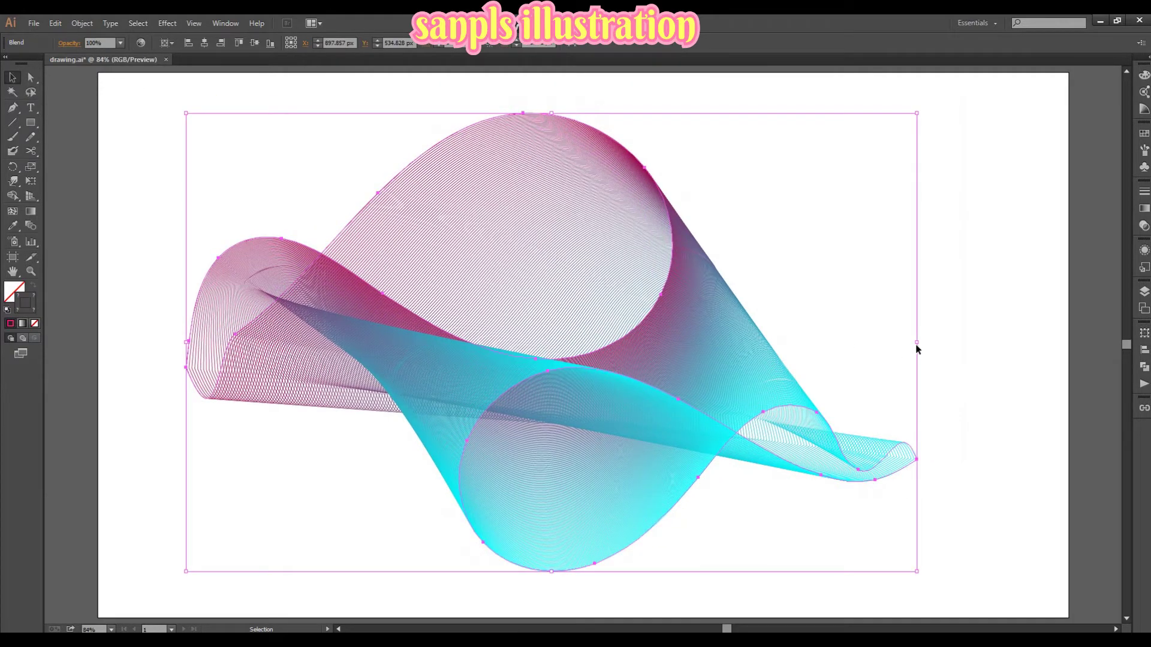
pyautogui.moveTo(916, 348); pyautogui.dragTo(950, 342)
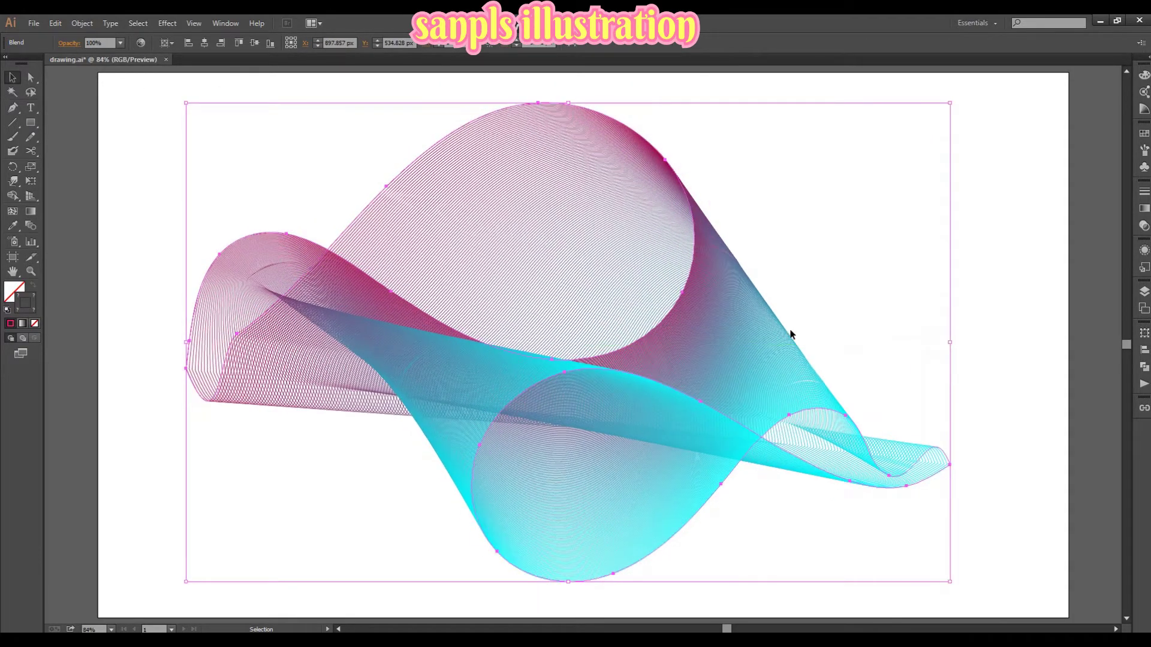
pyautogui.click(907, 274)
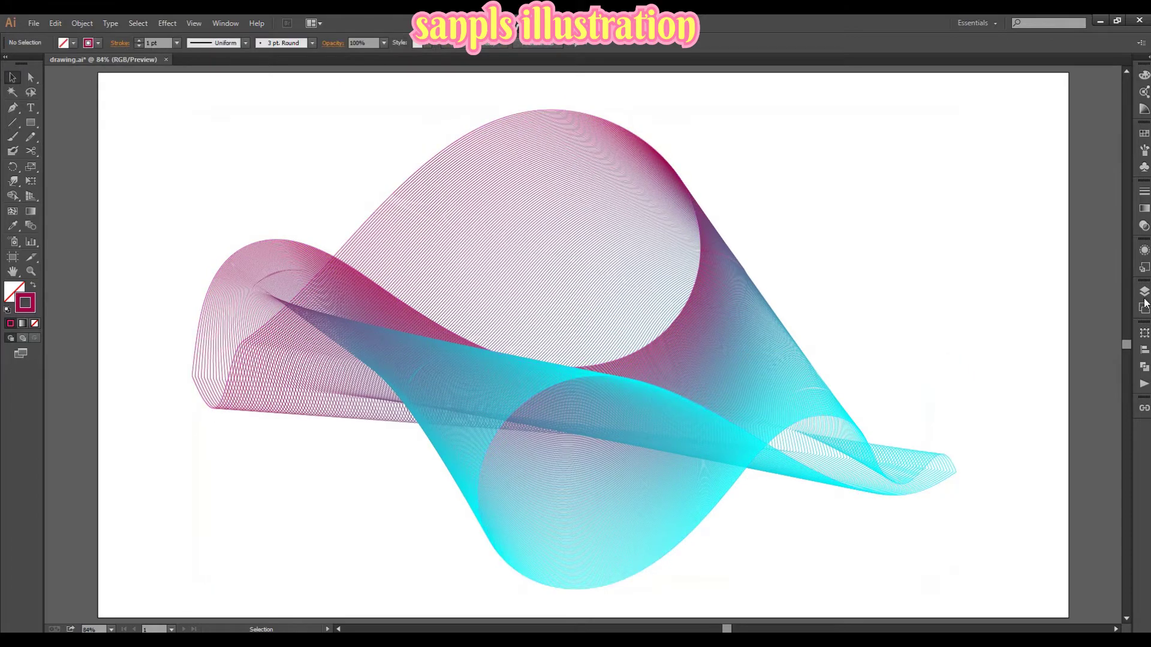
# Create a rectangle 1920 px wide and 1080 px high
pyautogui.click(36, 123)
pyautogui.click(323, 166)
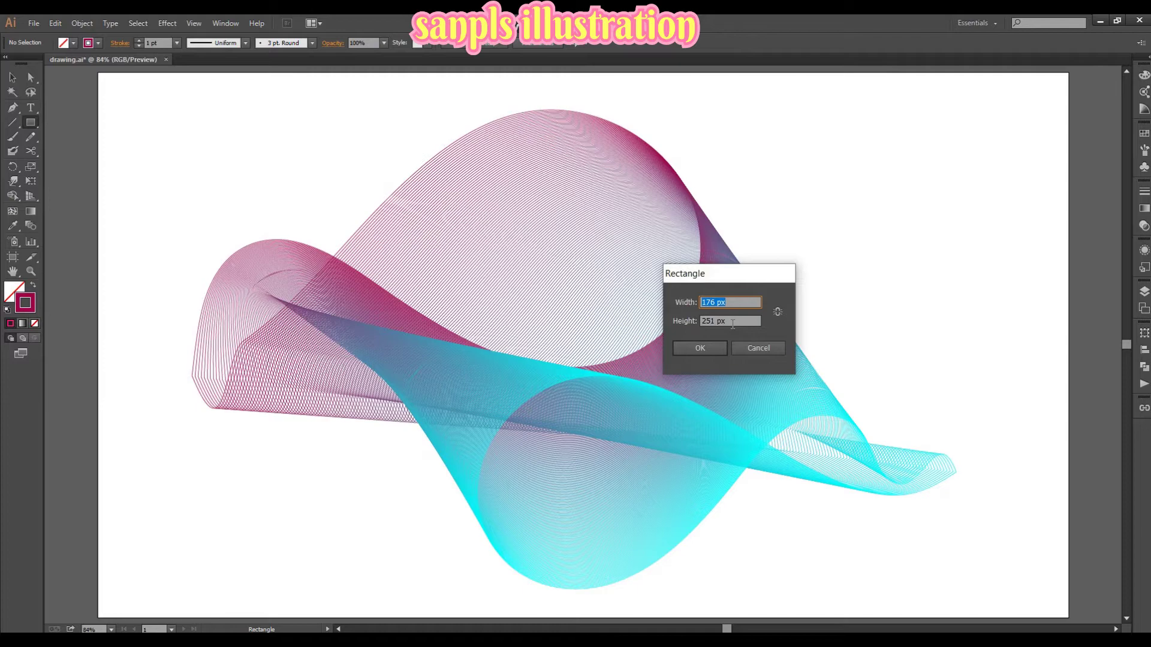
pyautogui.write('1920')
pyautogui.press('Tab')
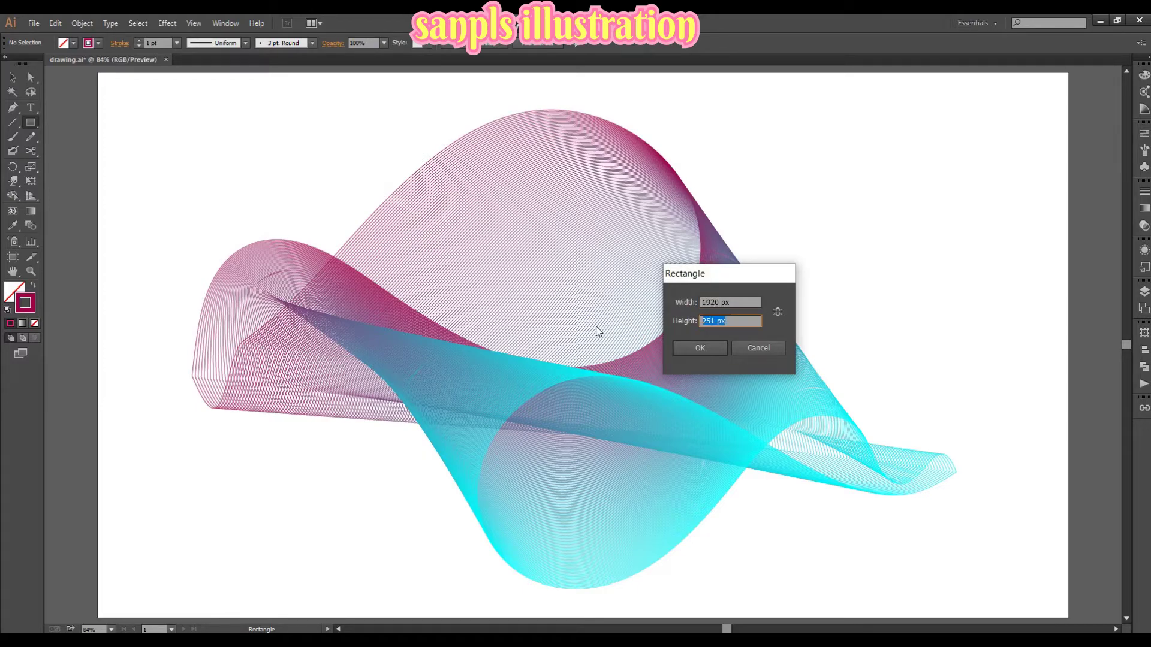
pyautogui.write('1080')
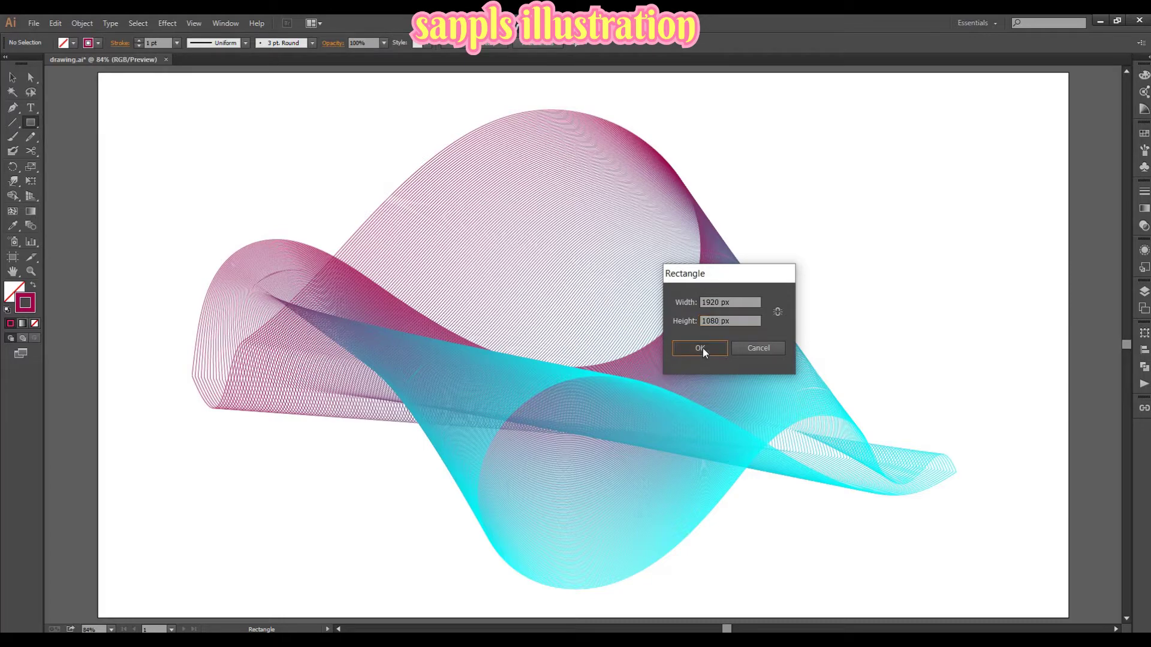
pyautogui.click(699, 347)
# Swap the rectangle's fill and stroke so it is solid magenta, and centre it on the artboard horizontally and vertically
pyautogui.click(12, 77)
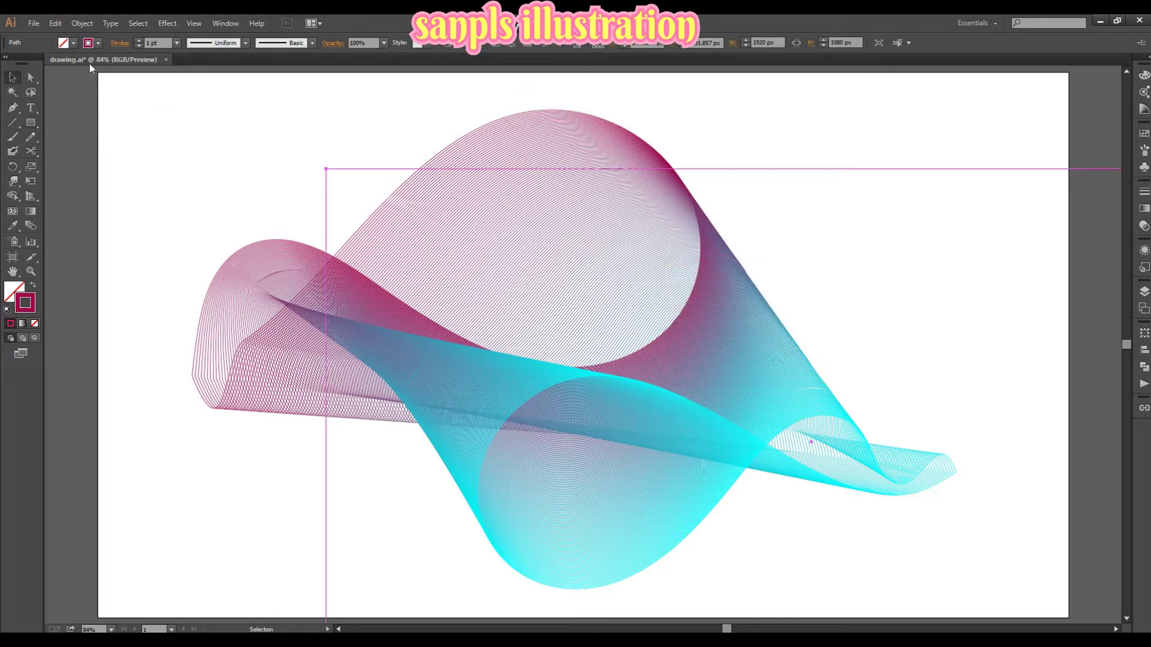
pyautogui.click(33, 284)
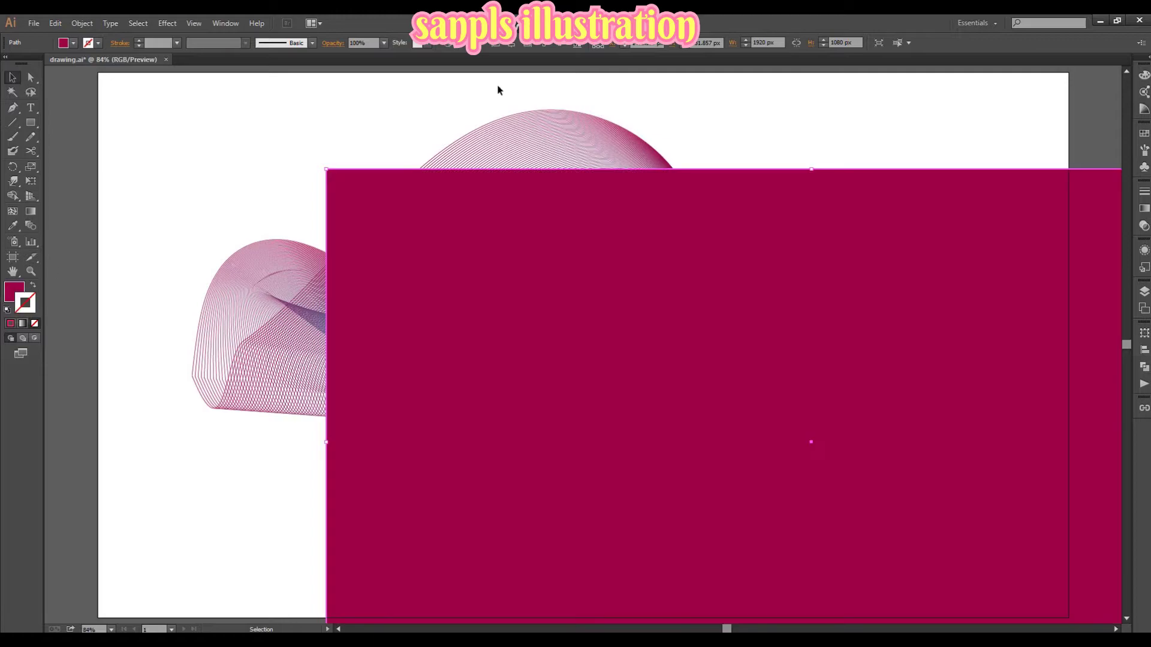
pyautogui.click(528, 44)
pyautogui.click(561, 45)
# Place the rectangle beneath the Blend in Layer 5's stacking order to serve as the background
pyautogui.click(1145, 292)
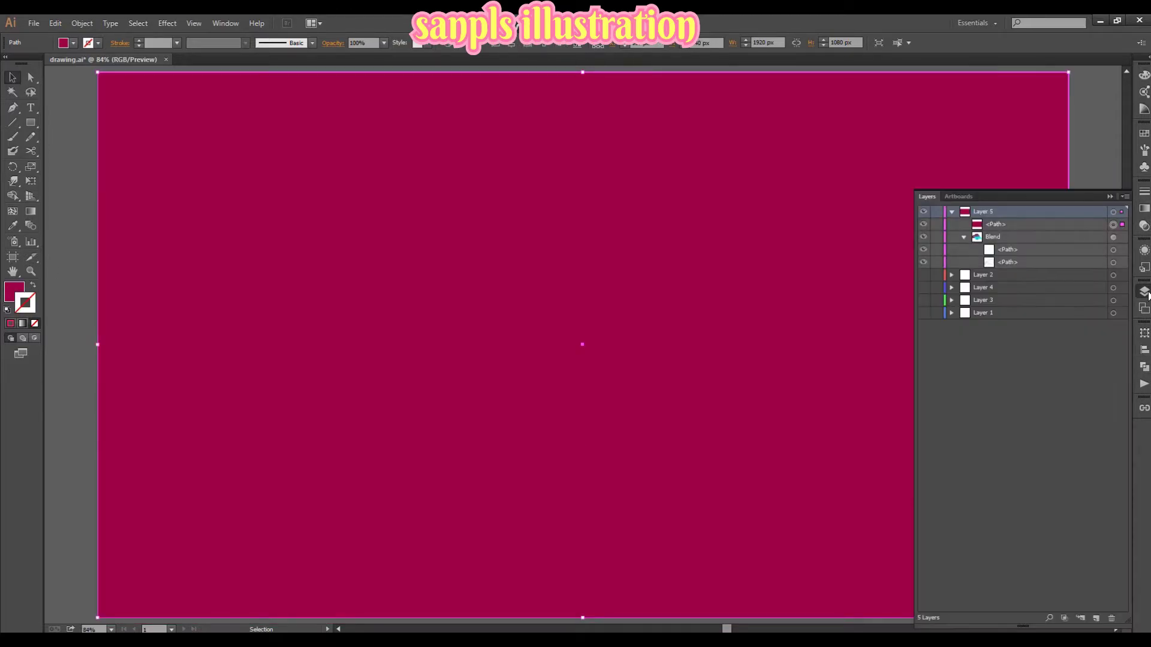
pyautogui.moveTo(997, 226); pyautogui.dragTo(1003, 242)
pyautogui.click(1144, 292)
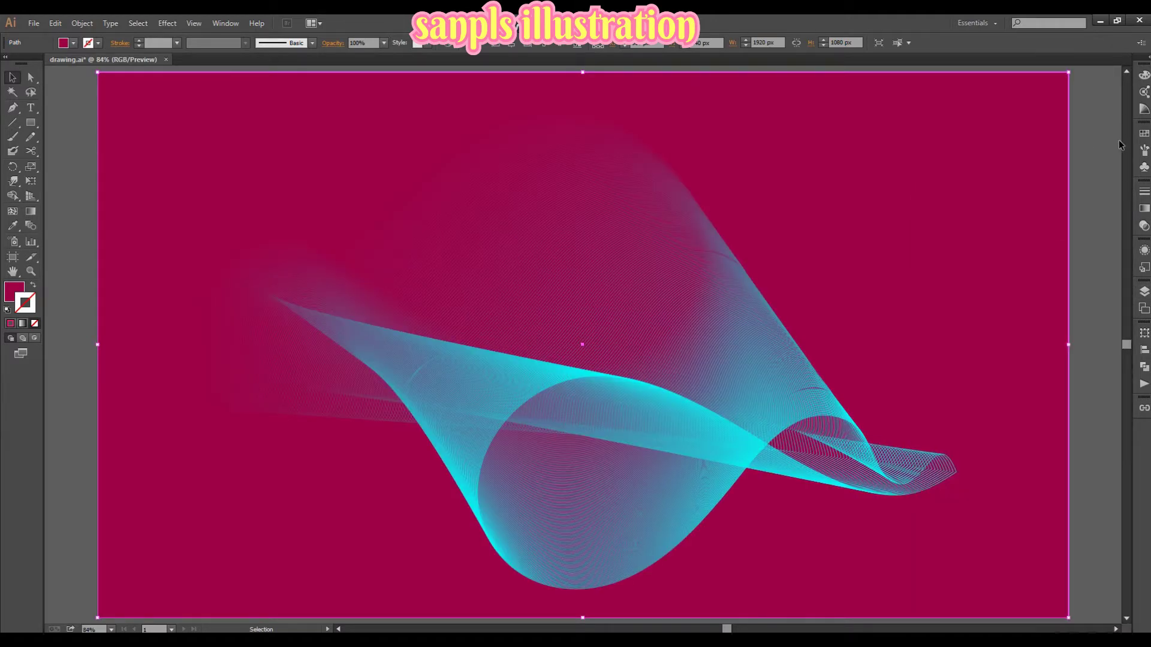
# Try a light pink Color Guide tint on the background rectangle's stroke and remove the stroke again
pyautogui.click(1144, 109)
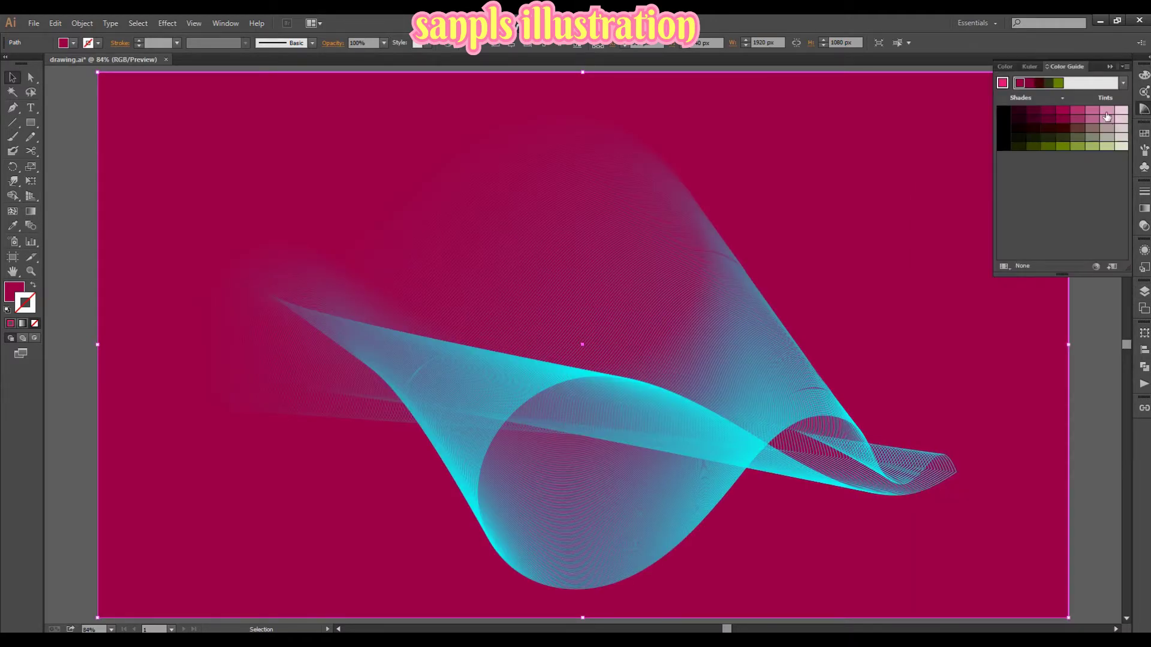
pyautogui.click(1107, 116)
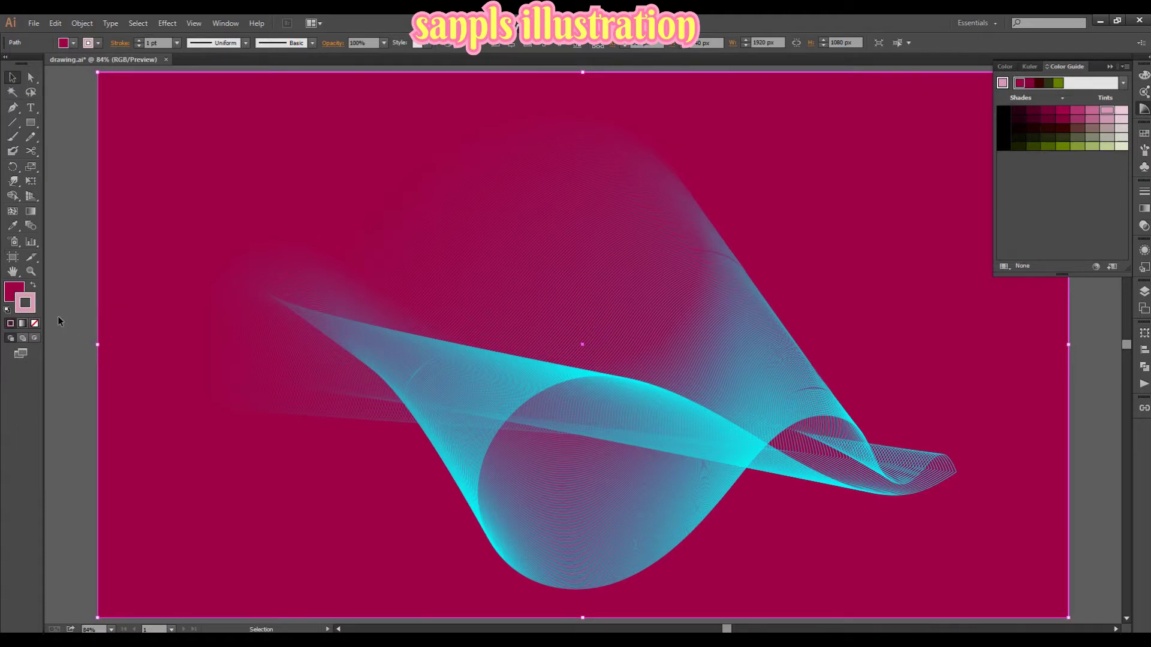
pyautogui.click(34, 323)
# Fill the background rectangle with a light blue of about C 56, M 11, Y 0, K 0 from the colour spectrum
pyautogui.click(17, 291)
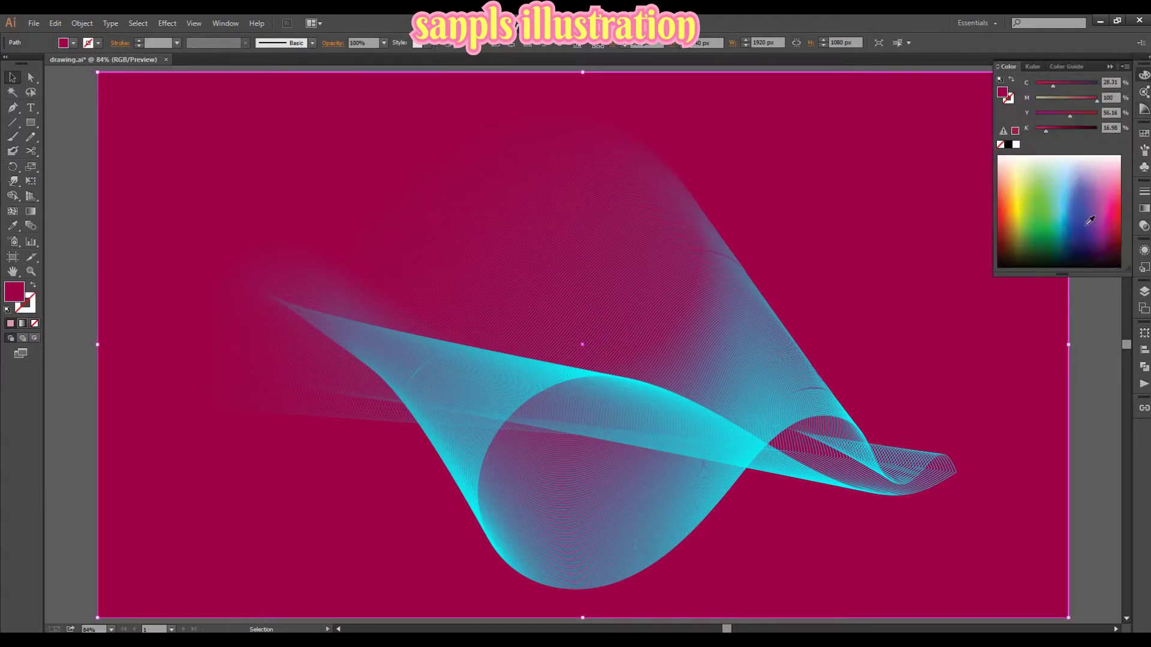
pyautogui.moveTo(1057, 179); pyautogui.dragTo(1072, 186)
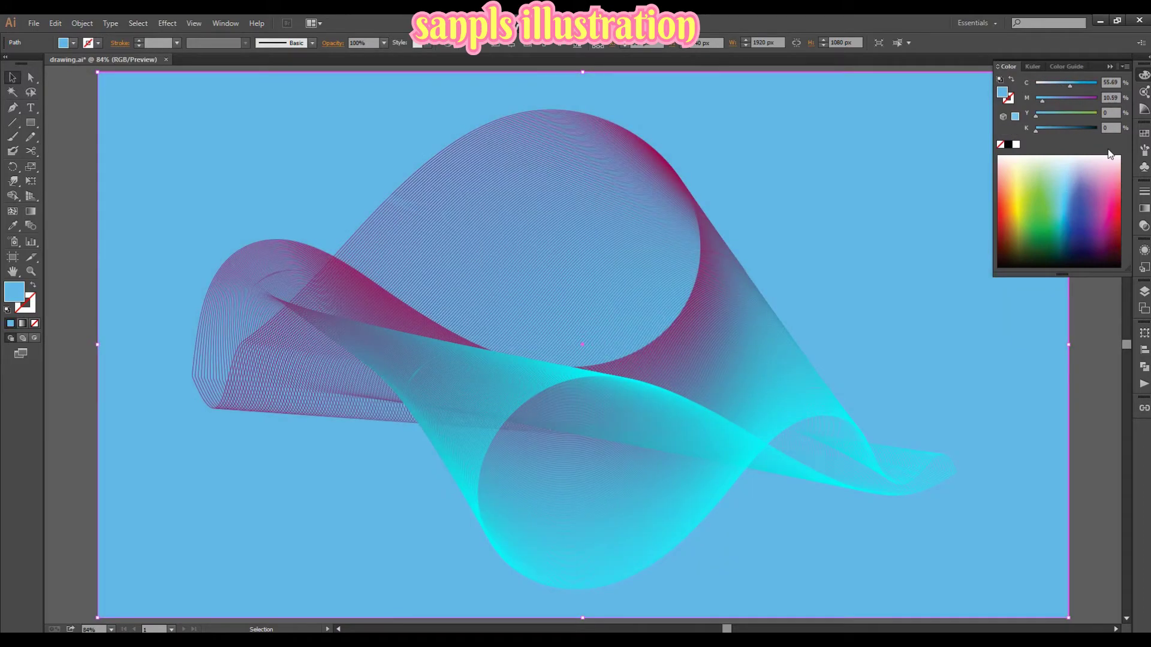
# Try an indigo and a muted brownish-red Color Guide swatch as the background rectangle's fill
pyautogui.click(1141, 110)
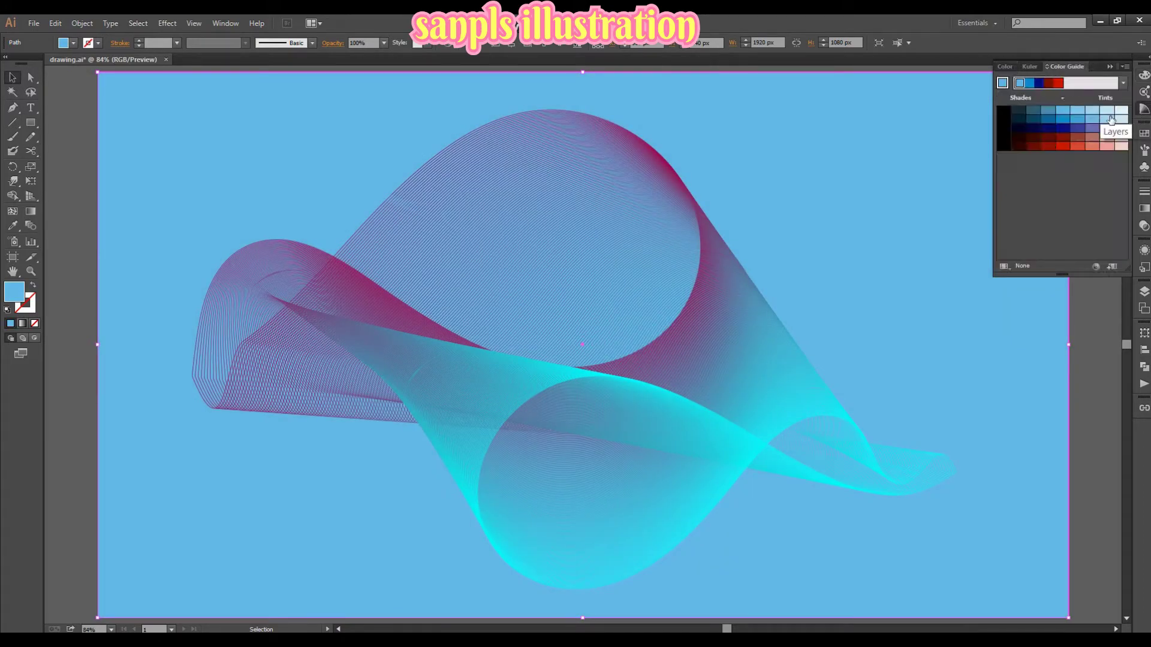
pyautogui.click(1081, 128)
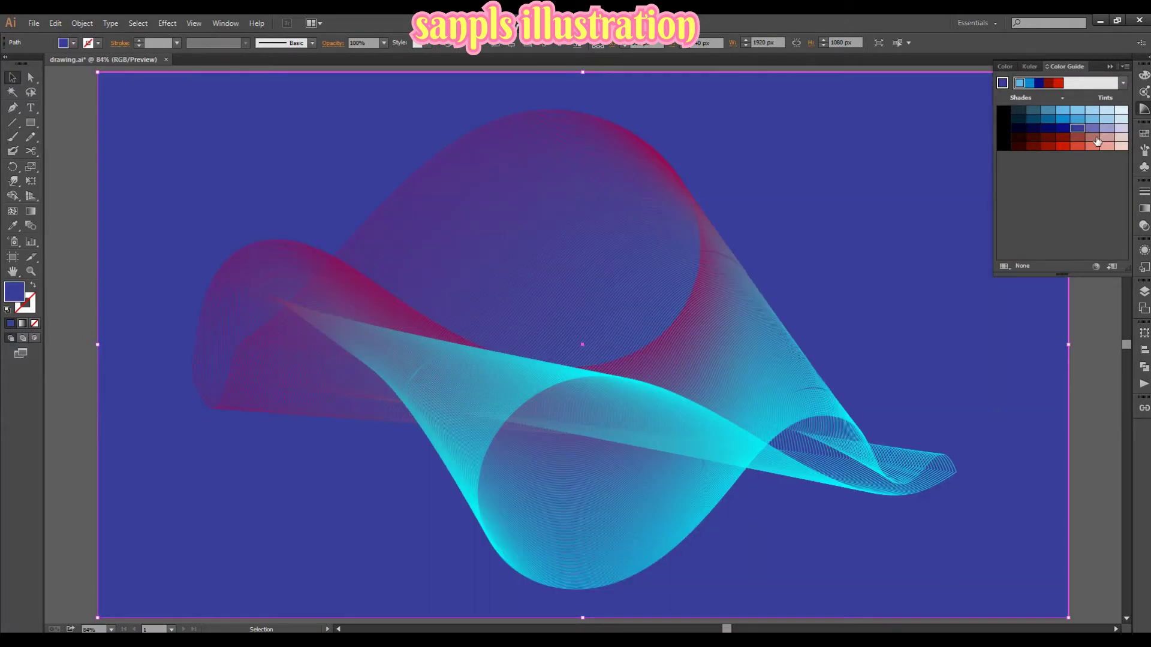
pyautogui.click(1097, 141)
# Switch the Color Guide harmony to Triad 2, try its pink shades on the background and fill the rectangle with dark blue
pyautogui.click(1123, 83)
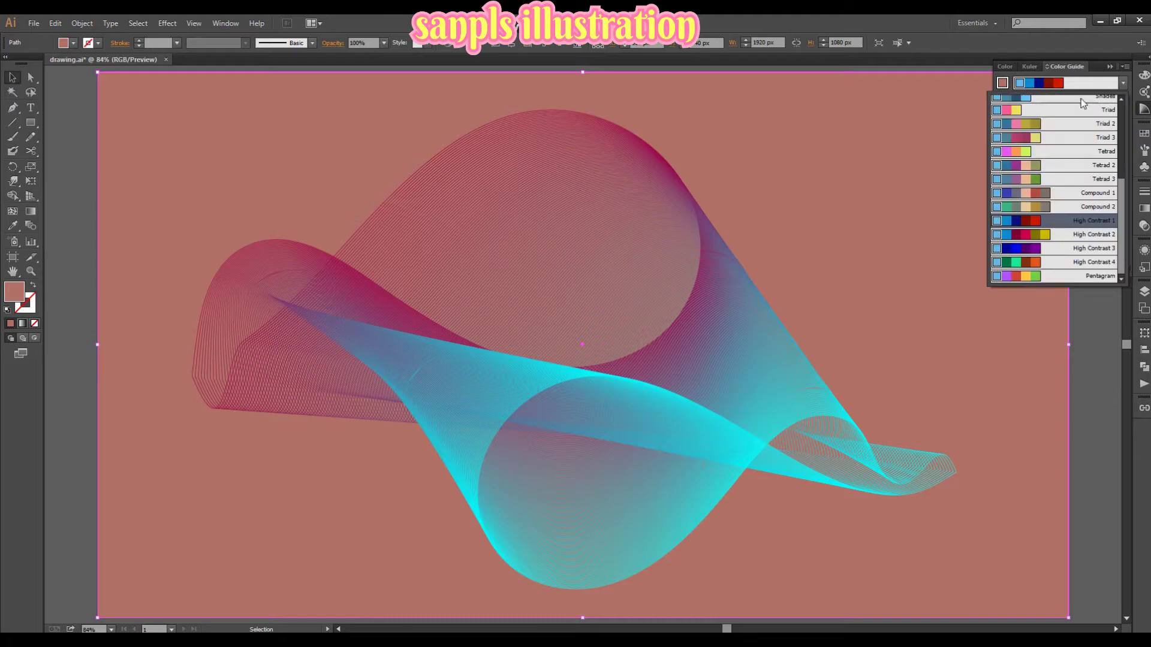
pyautogui.click(1034, 124)
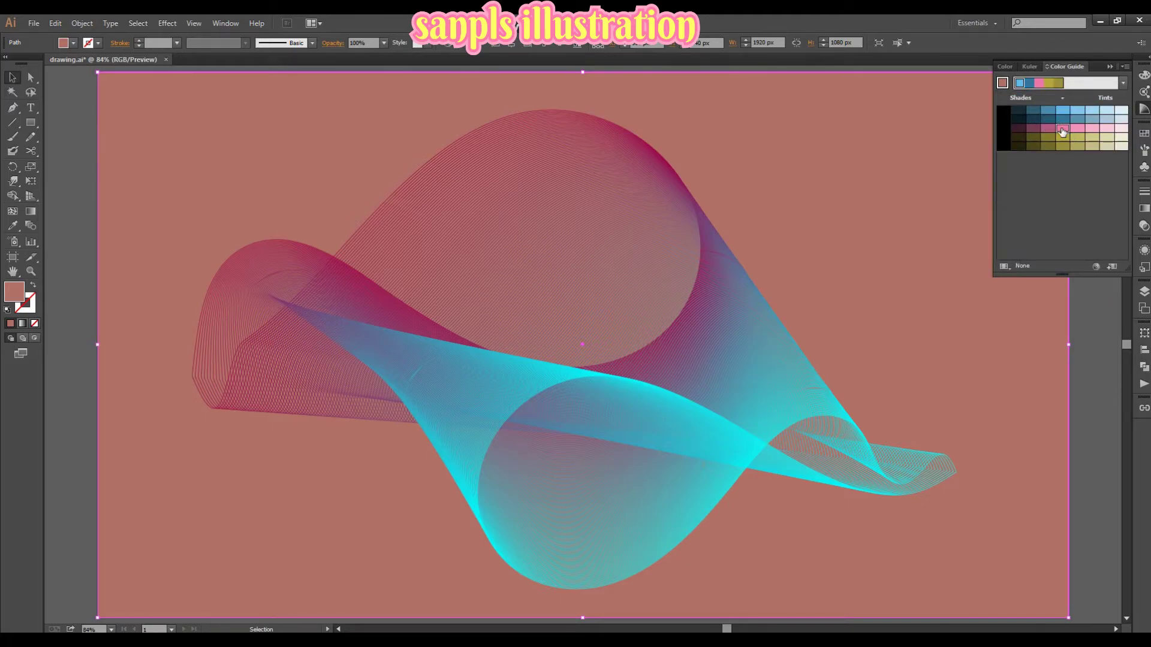
pyautogui.click(1062, 130)
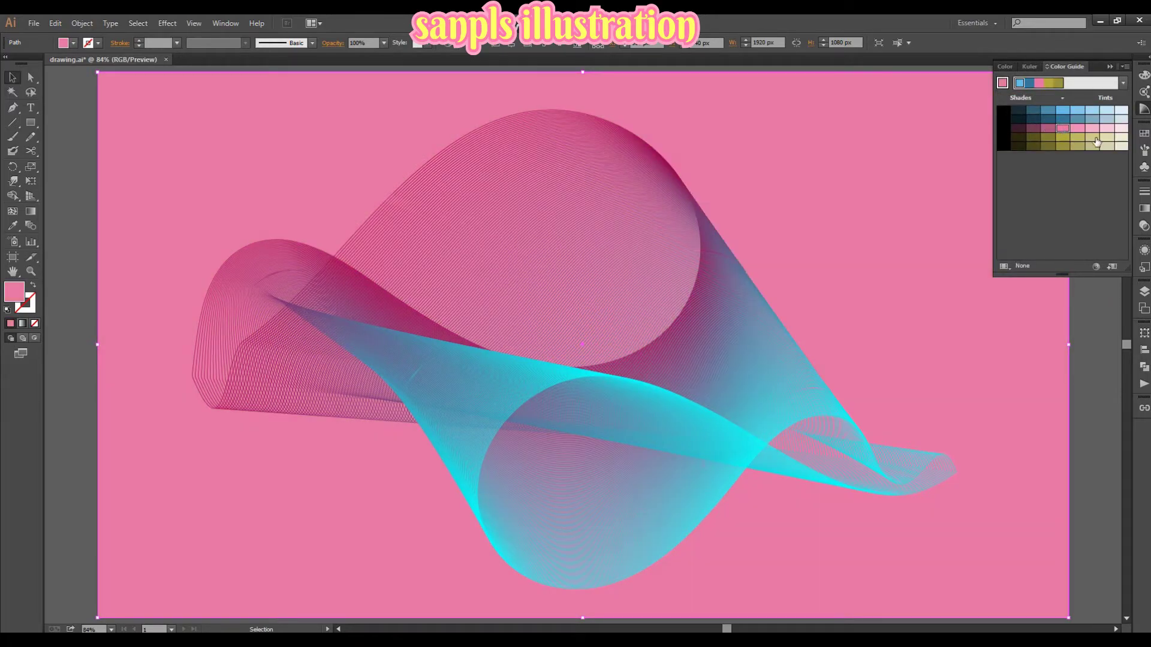
pyautogui.click(1037, 129)
pyautogui.click(1049, 129)
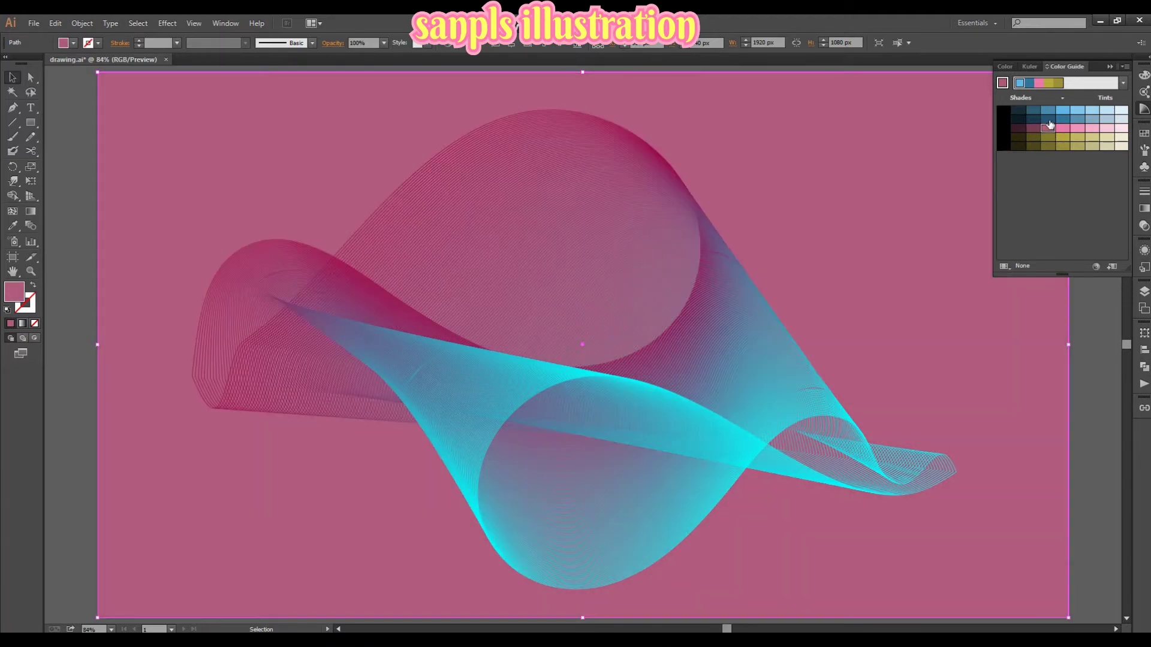
pyautogui.click(1049, 120)
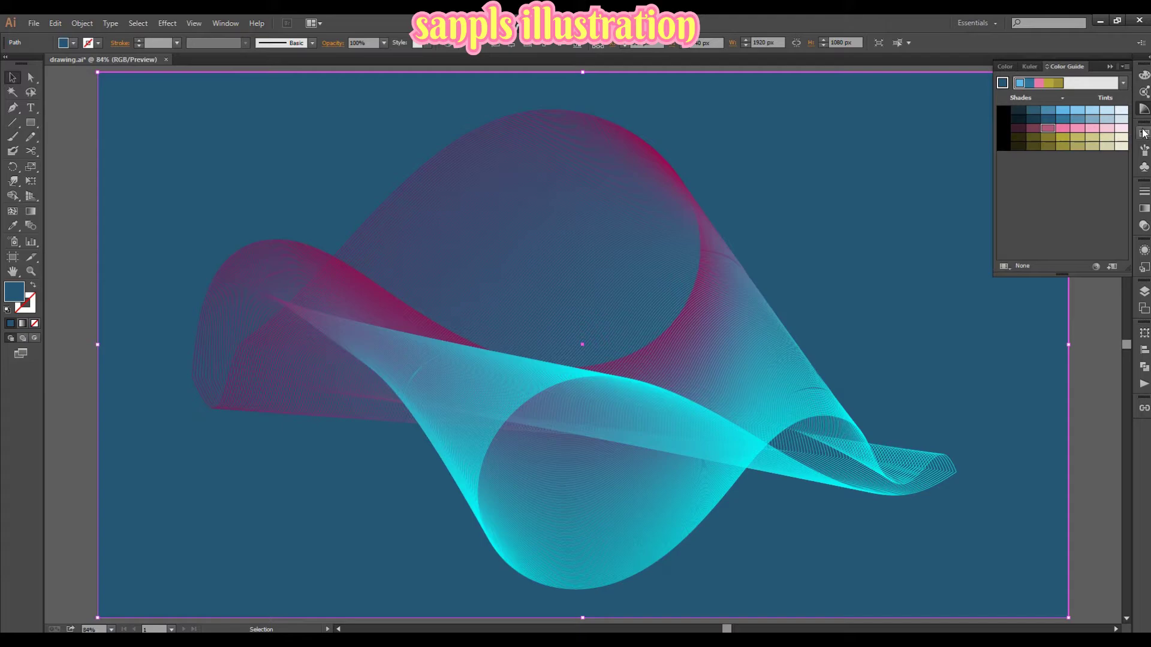
# Fill the background rectangle with the muted pink shade from the Color Guide and deselect it
pyautogui.click(1050, 130)
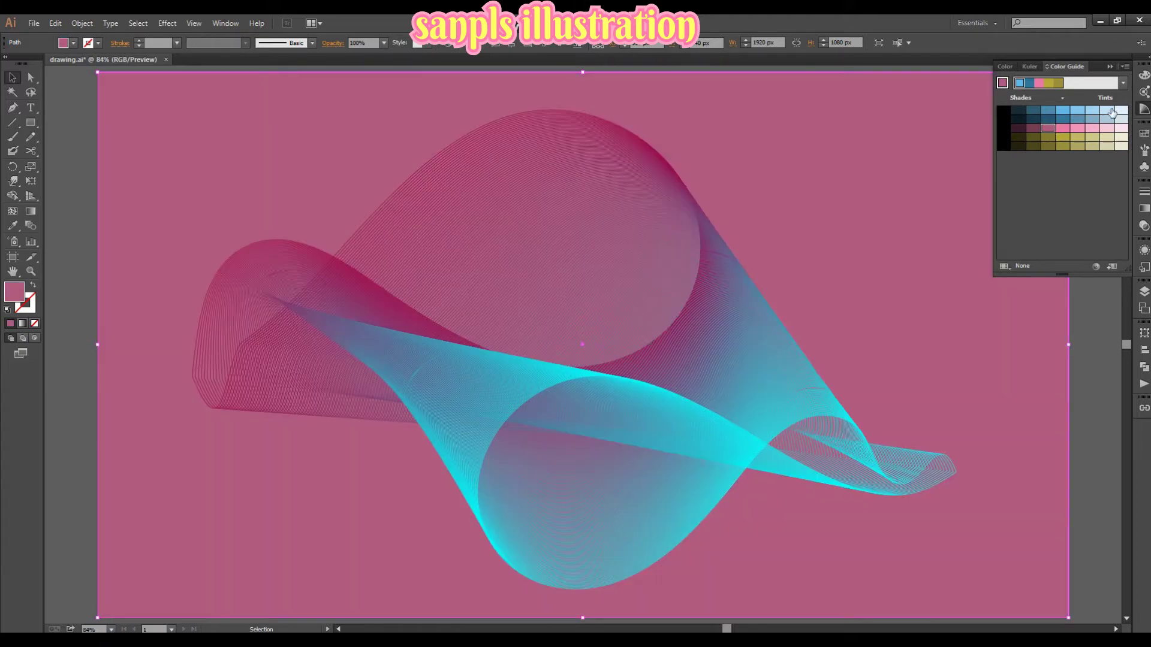
pyautogui.click(1144, 110)
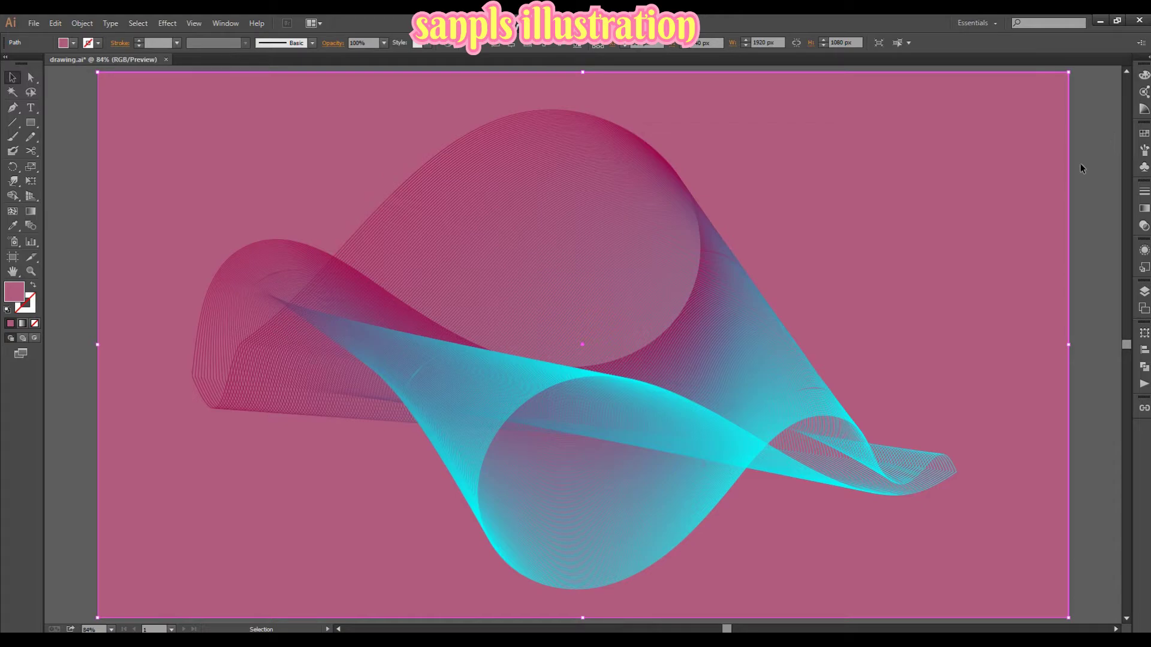
pyautogui.click(66, 99)
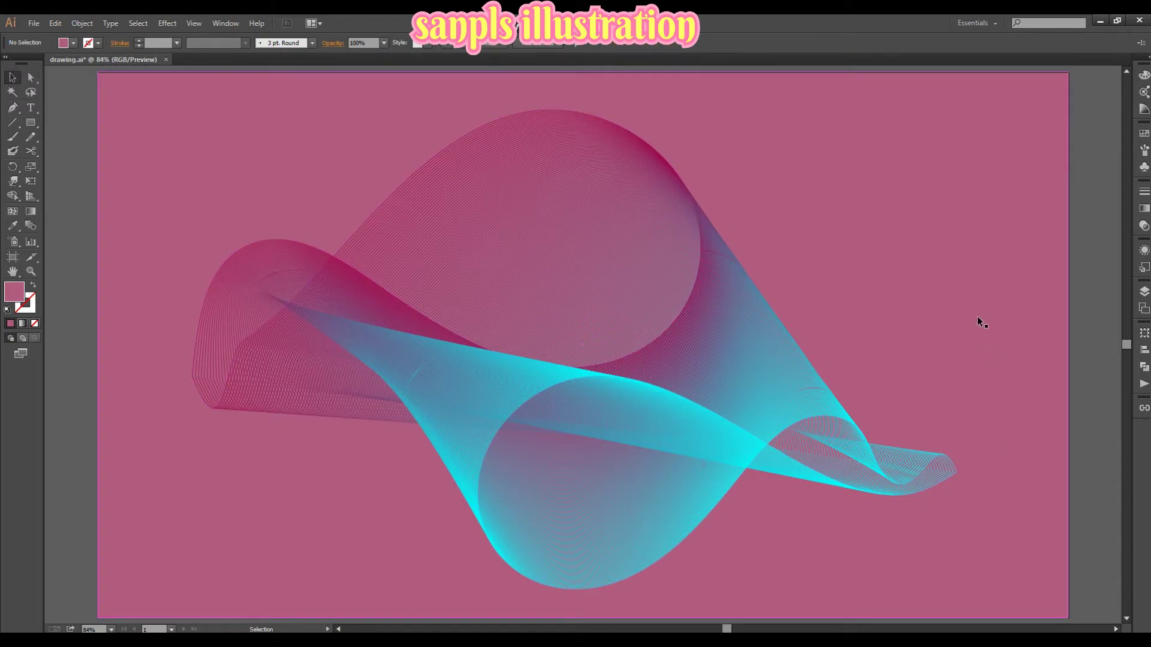
# Save the background rectangle's muted pink fill as a new process color swatch, R=177 G=93 B=125
pyautogui.click(1023, 279)
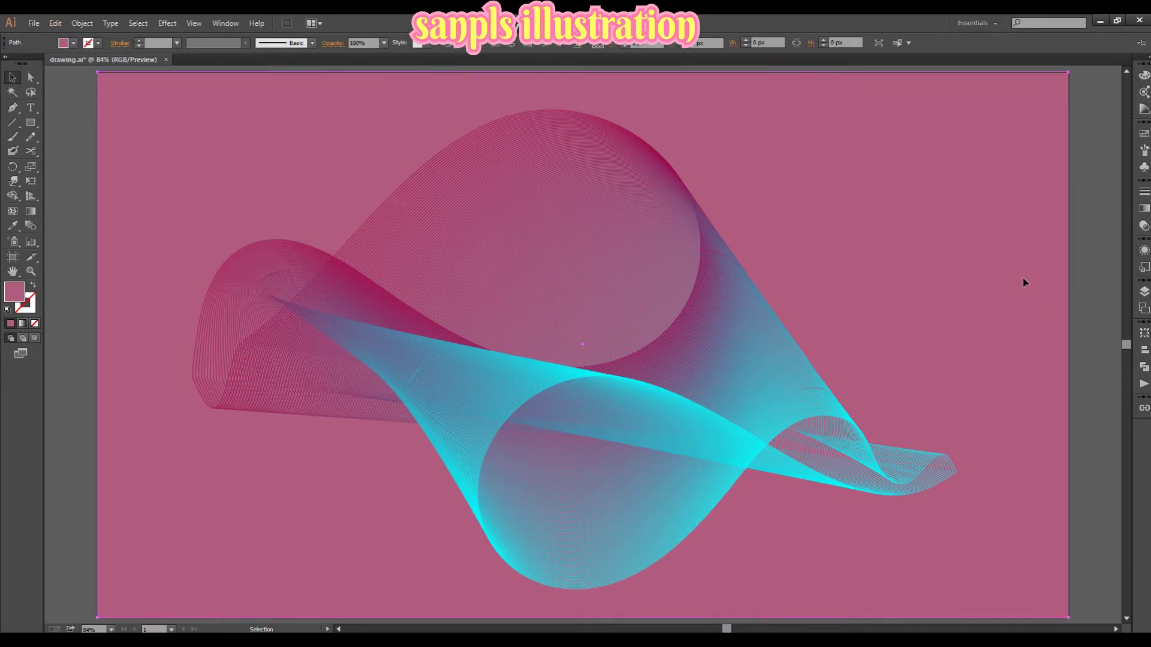
pyautogui.click(74, 43)
pyautogui.click(248, 263)
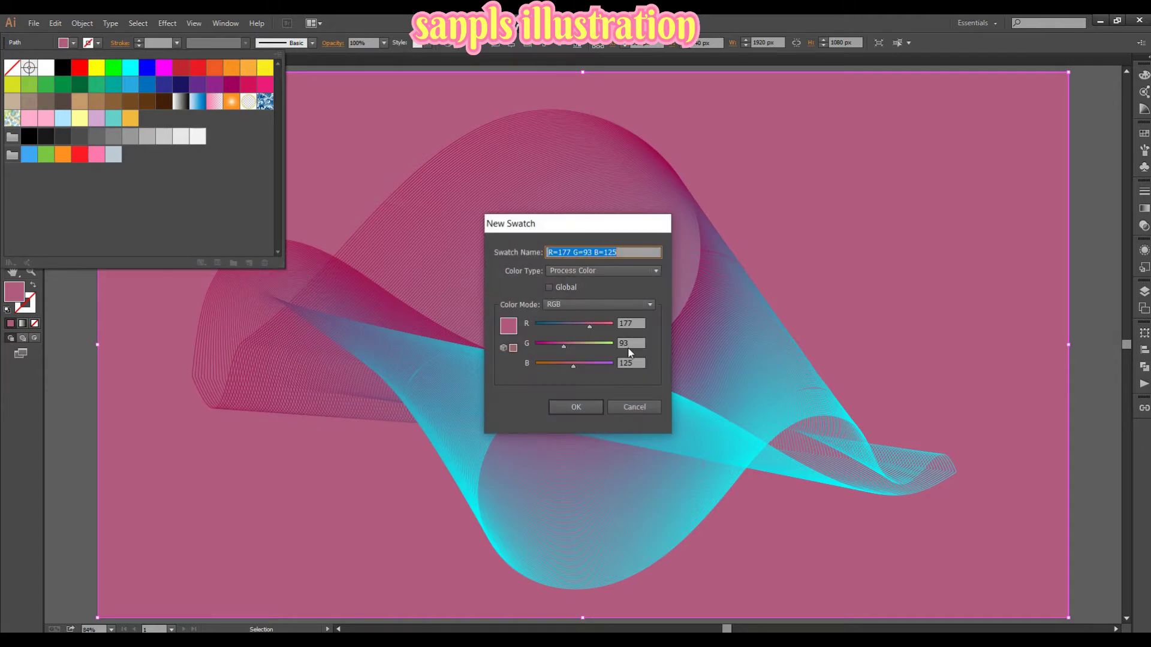
pyautogui.click(575, 407)
pyautogui.click(1087, 359)
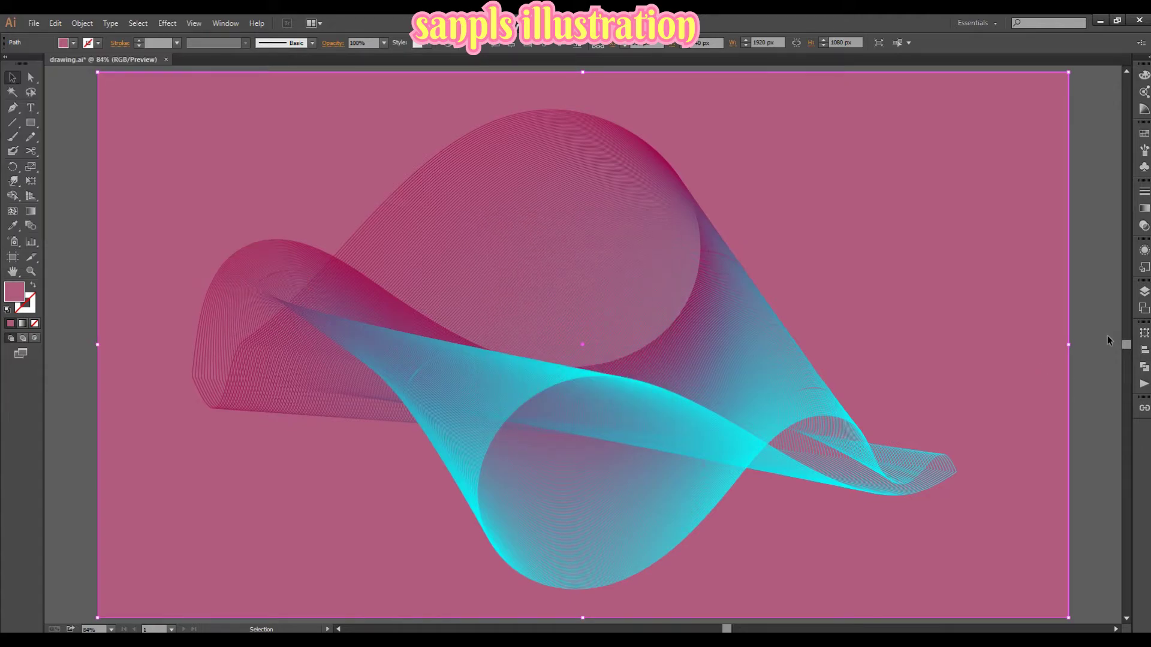
# Apply a linear gradient to the background rectangle and set its end stop to the saved muted pink swatch
pyautogui.click(1057, 327)
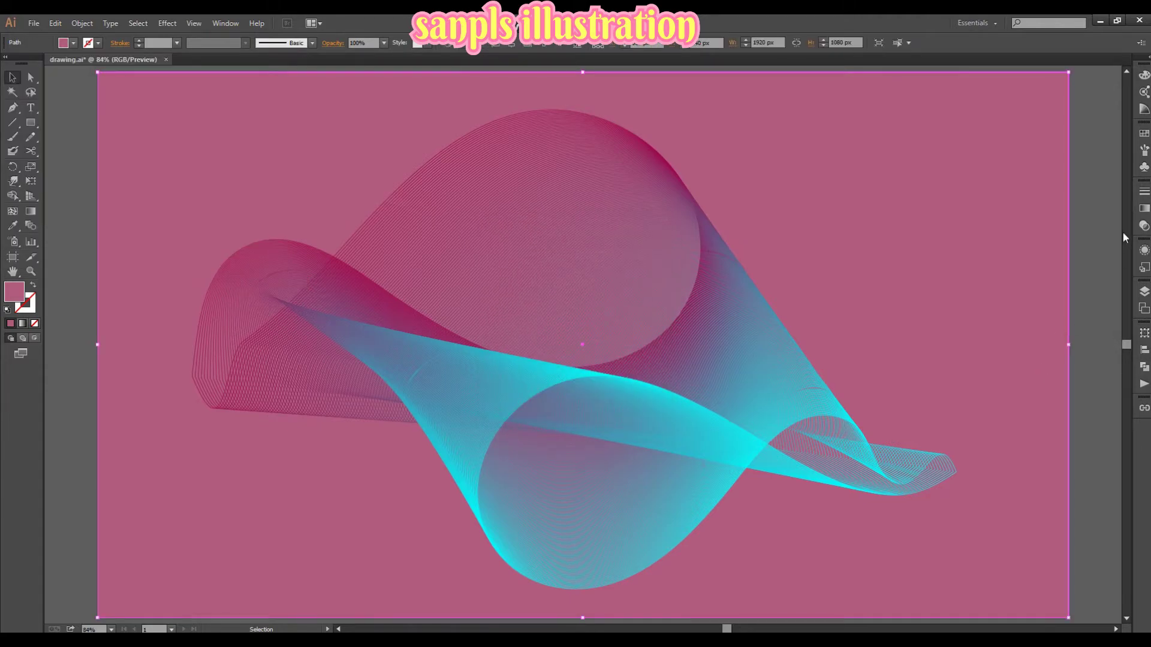
pyautogui.click(1144, 208)
pyautogui.click(1075, 264)
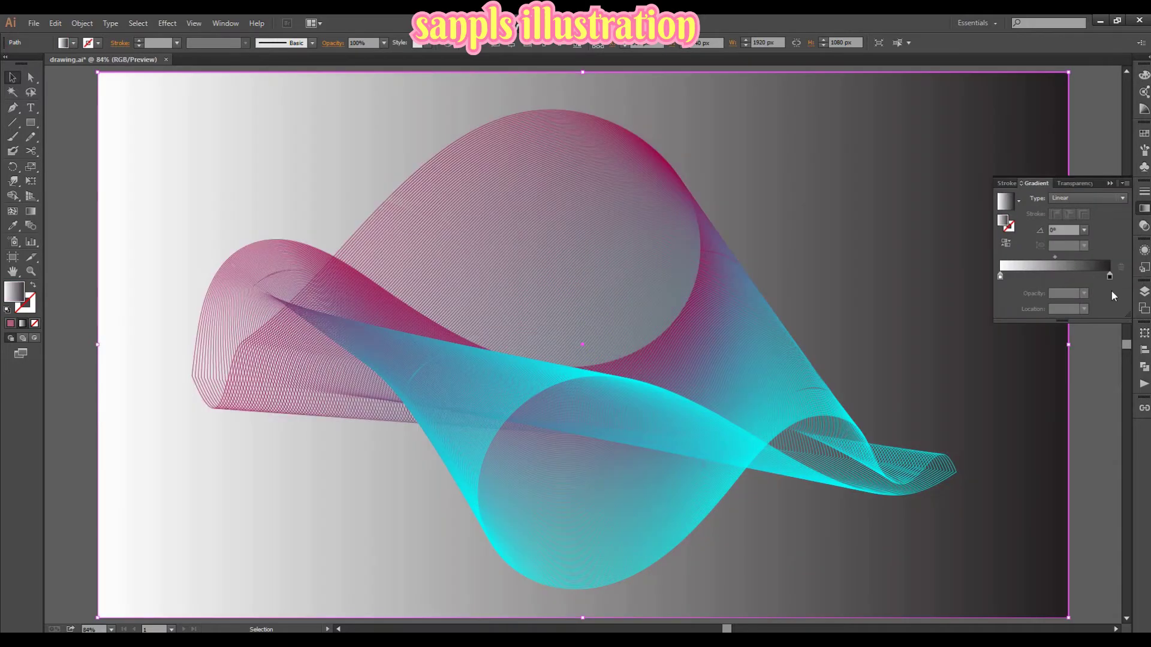
pyautogui.doubleClick(1109, 276)
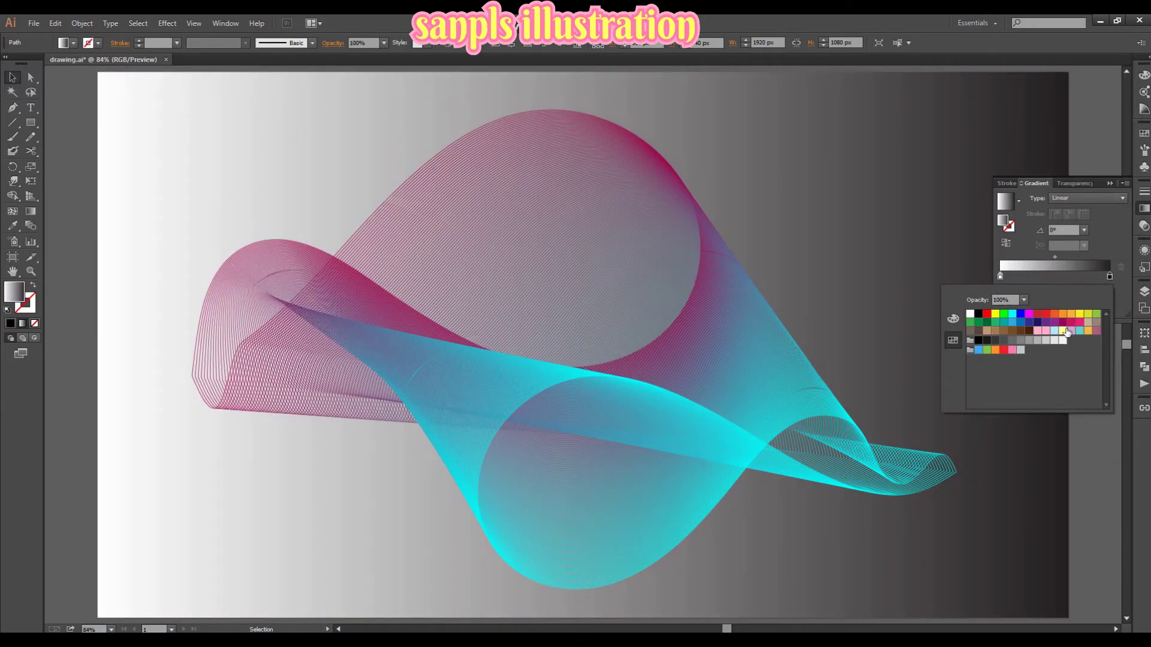
pyautogui.click(1095, 331)
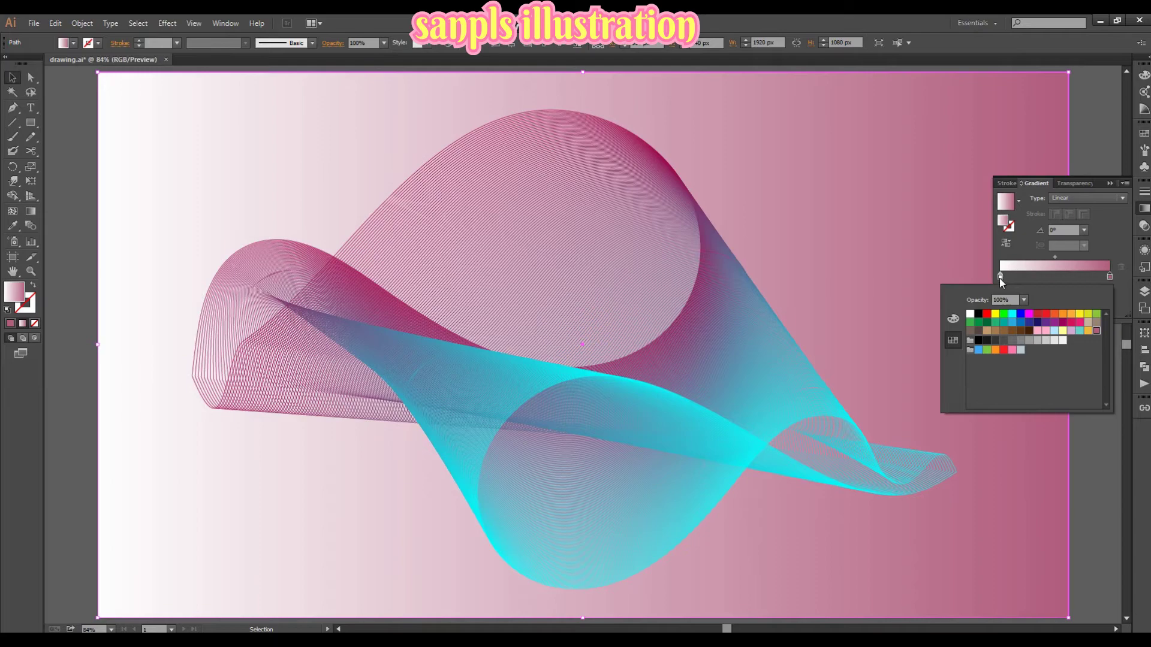
# Try yellow on the background gradient's start stop, and set it to the light orange swatch
pyautogui.doubleClick(999, 278)
pyautogui.click(1081, 314)
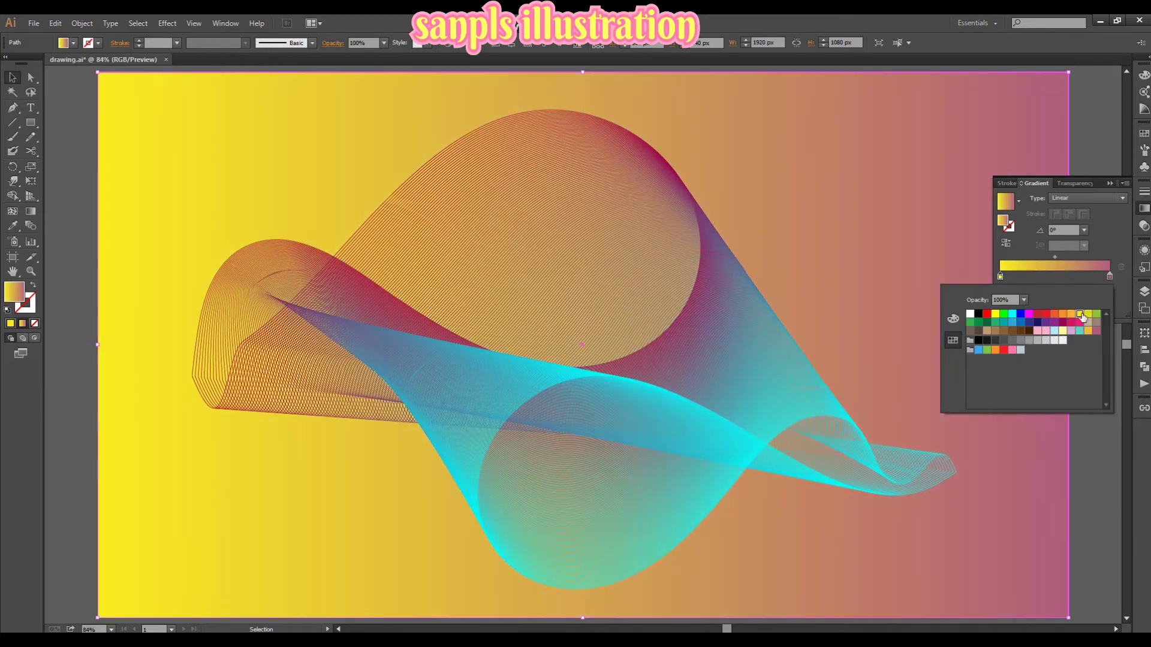
pyautogui.click(1088, 331)
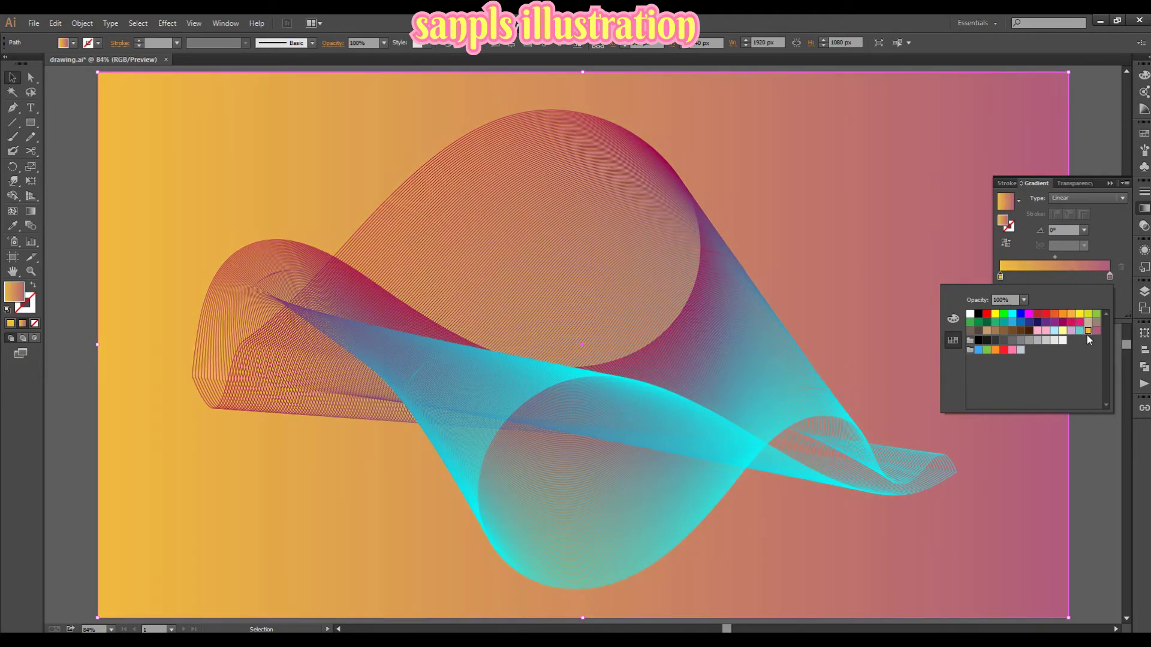
# Add a middle stop to the background gradient, try dark magenta on it and colour it bright pink
pyautogui.doubleClick(1056, 277)
pyautogui.click(1063, 323)
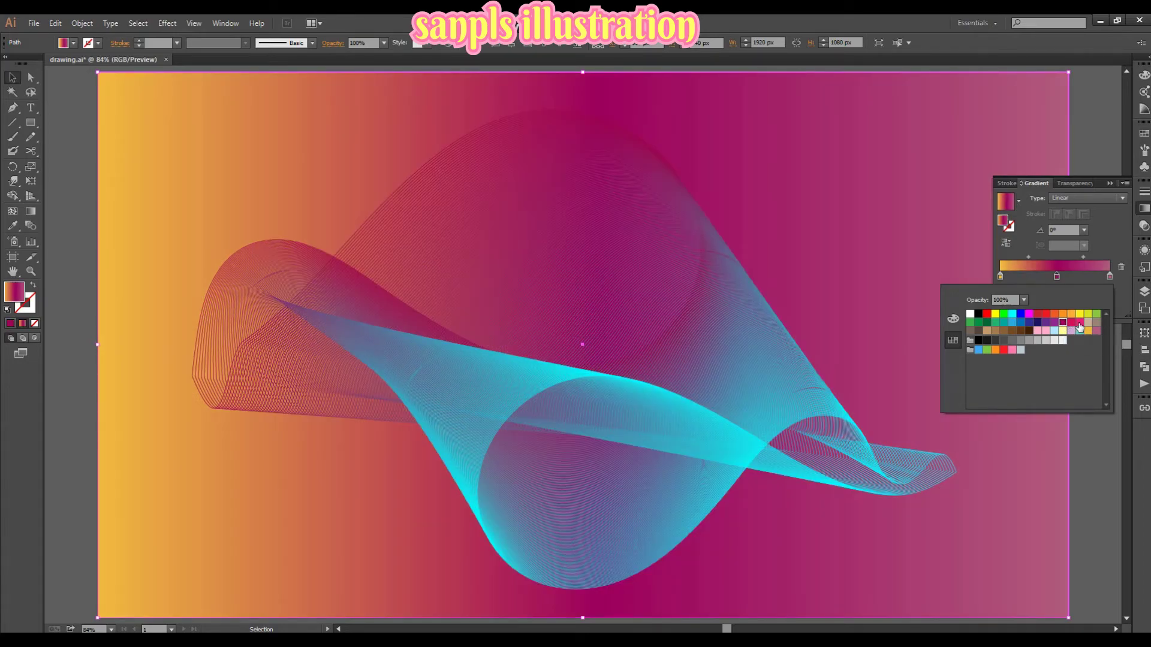
pyautogui.click(1079, 324)
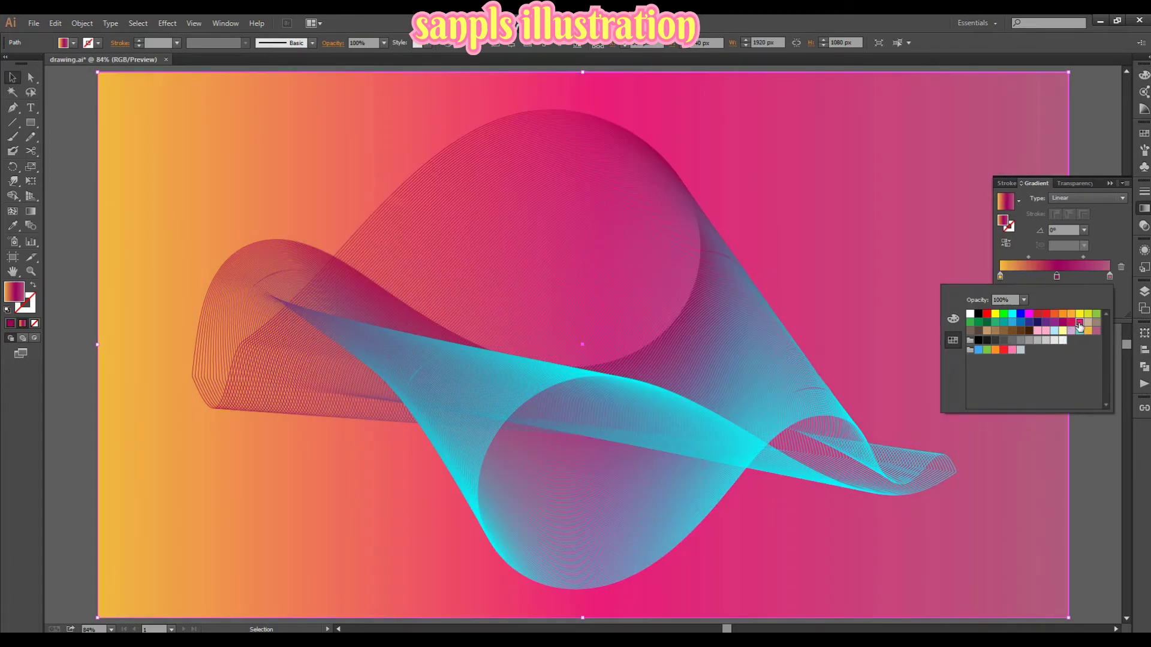
pyautogui.click(1144, 226)
pyautogui.click(1143, 208)
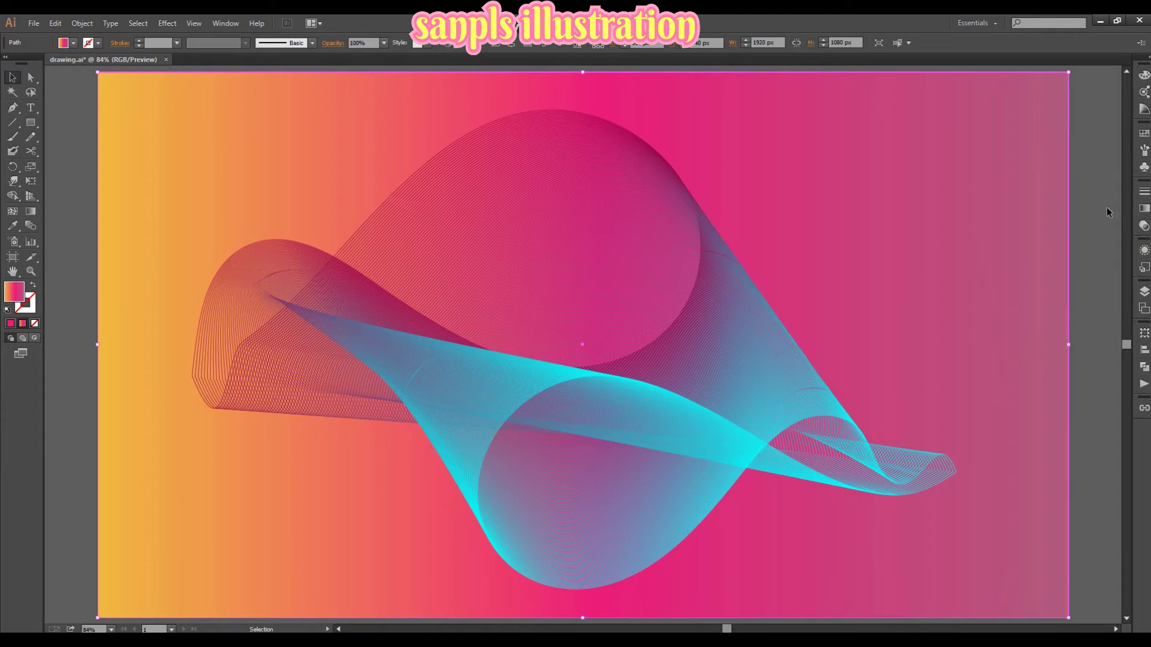
pyautogui.click(1107, 213)
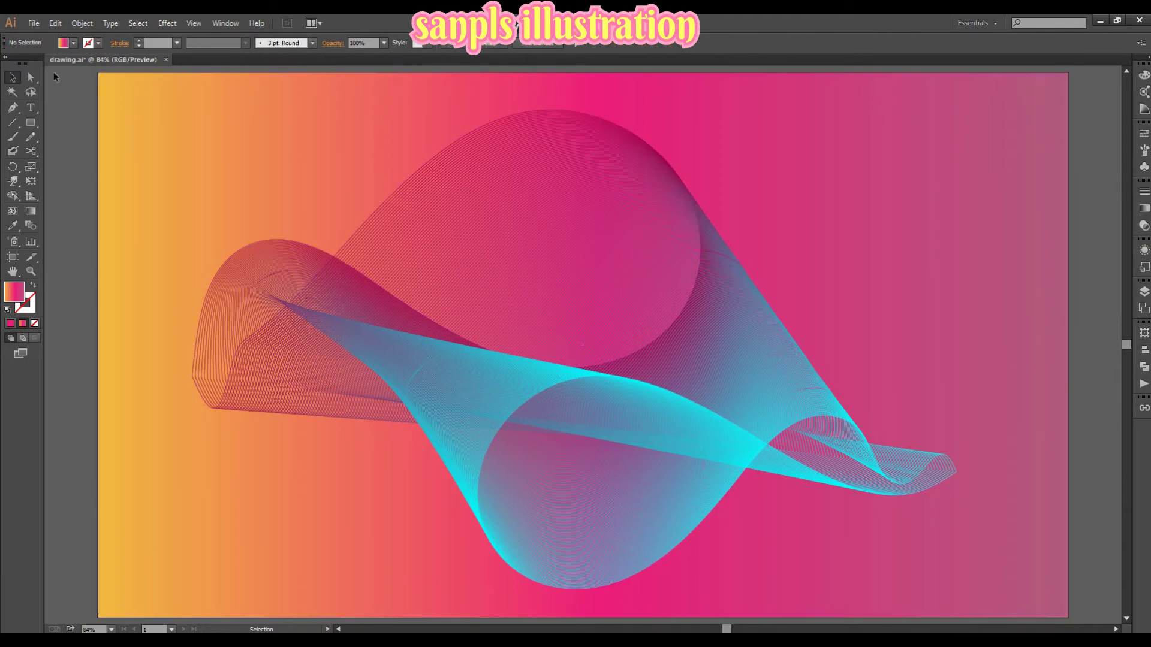
# Select only the magenta looping path of the blend and set its stroke weight to 3 pt
pyautogui.moveTo(29, 72); pyautogui.dragTo(63, 85)
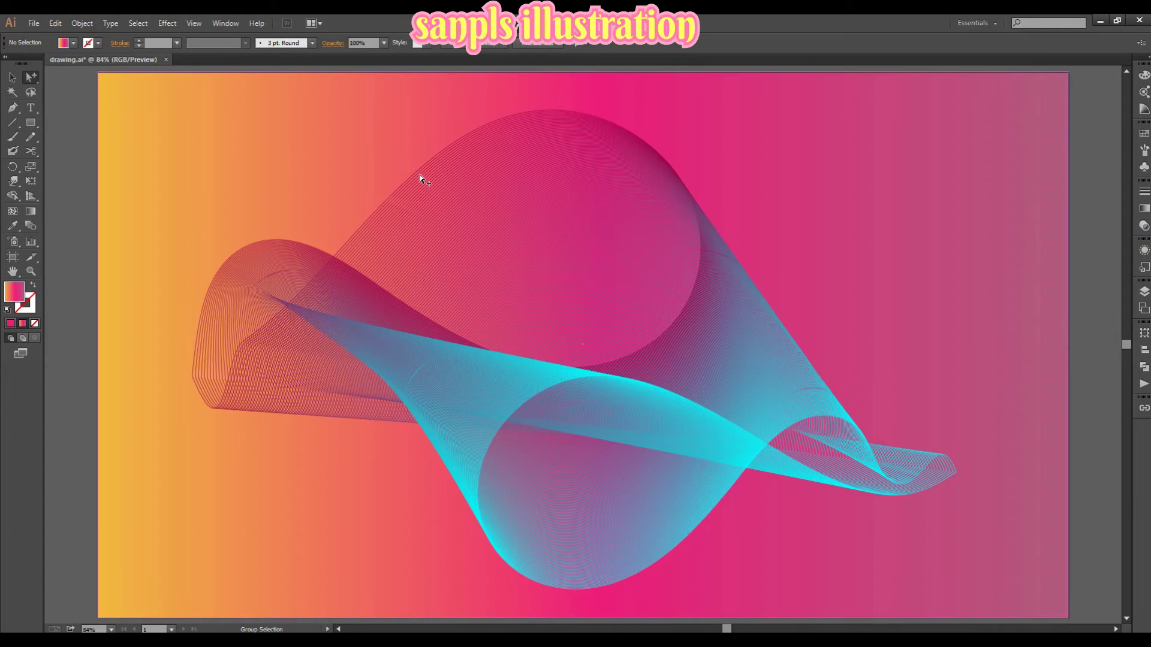
pyautogui.click(395, 189)
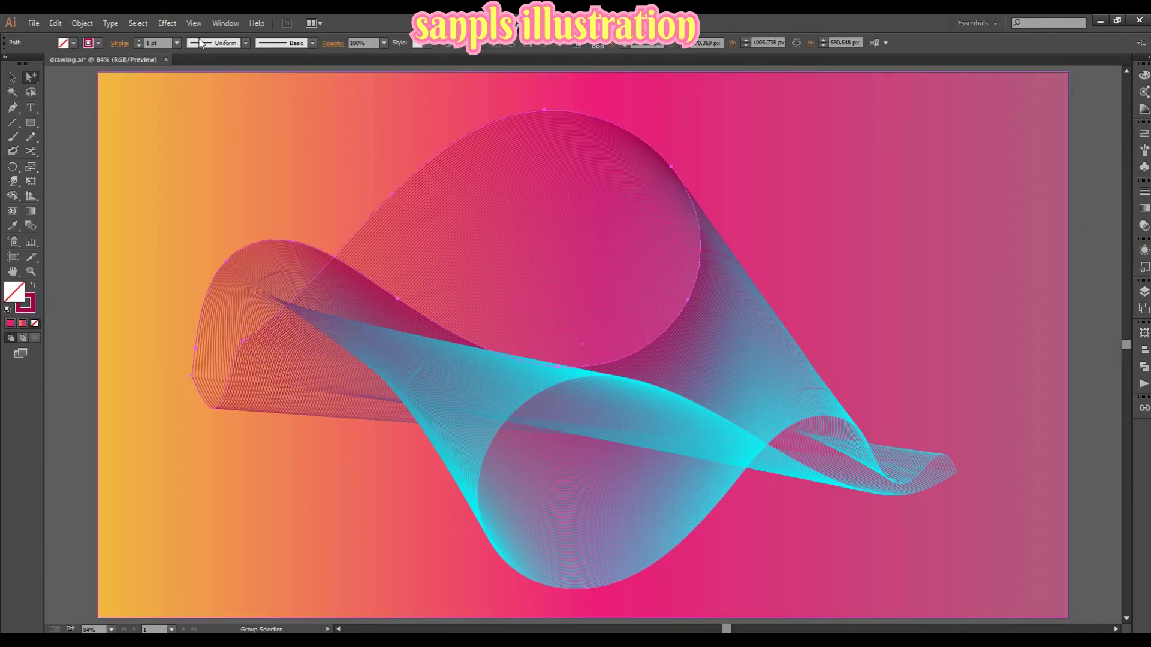
pyautogui.click(177, 43)
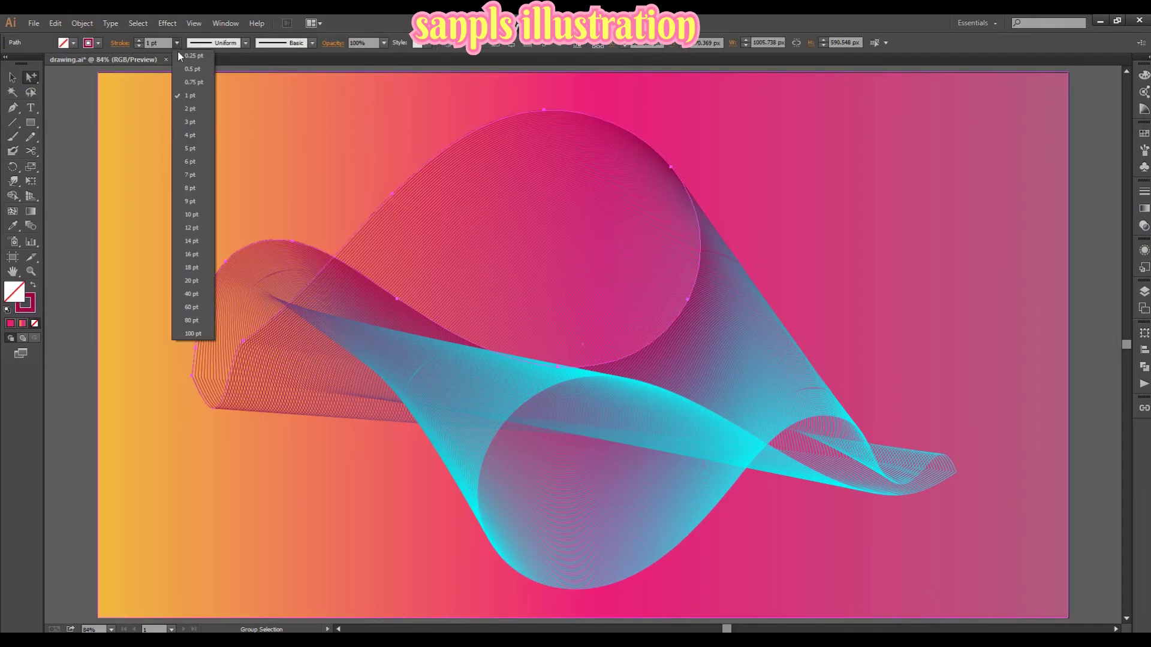
pyautogui.click(187, 120)
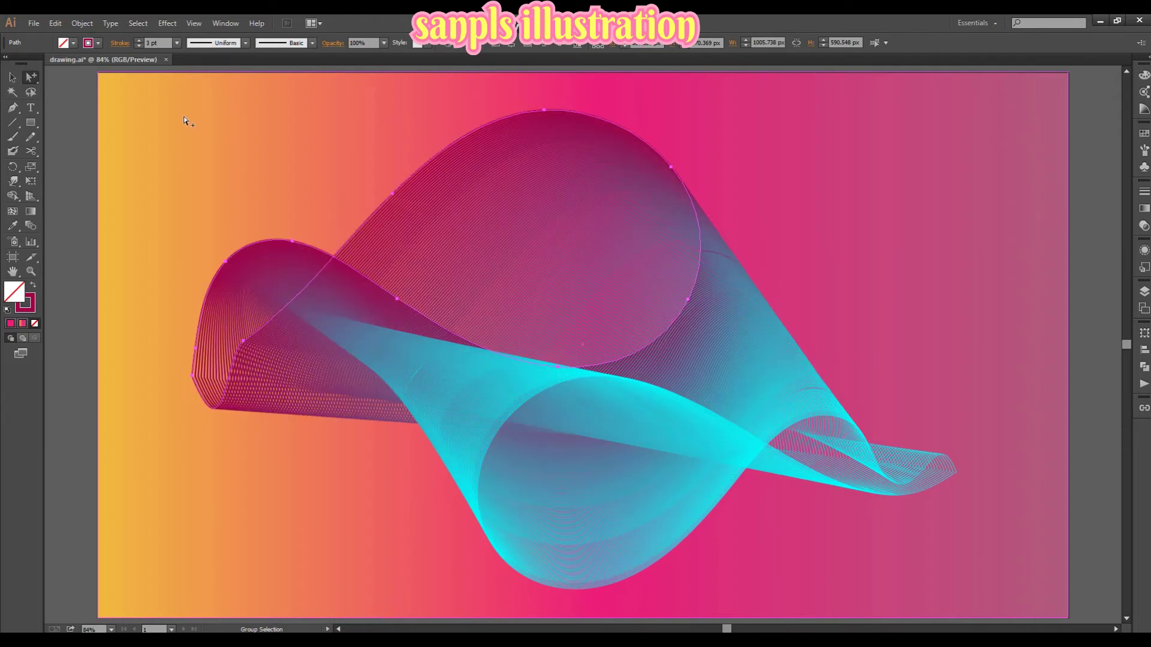
# Try two variable width profiles on the magenta path's stroke, undoing each one
pyautogui.click(242, 44)
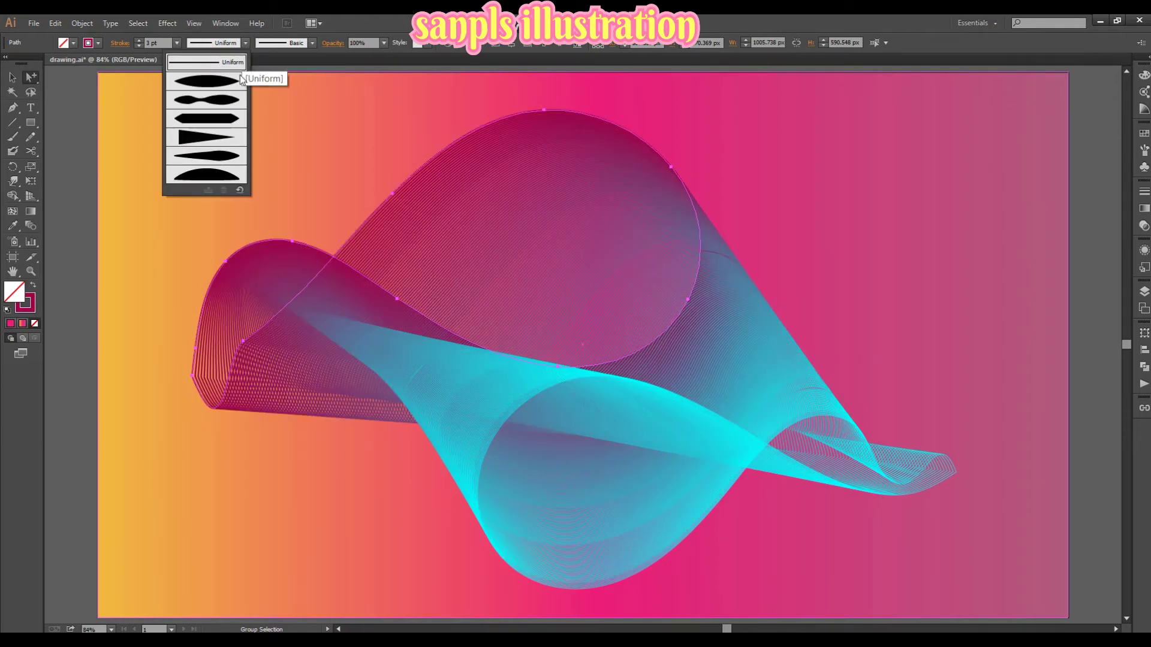
pyautogui.click(229, 100)
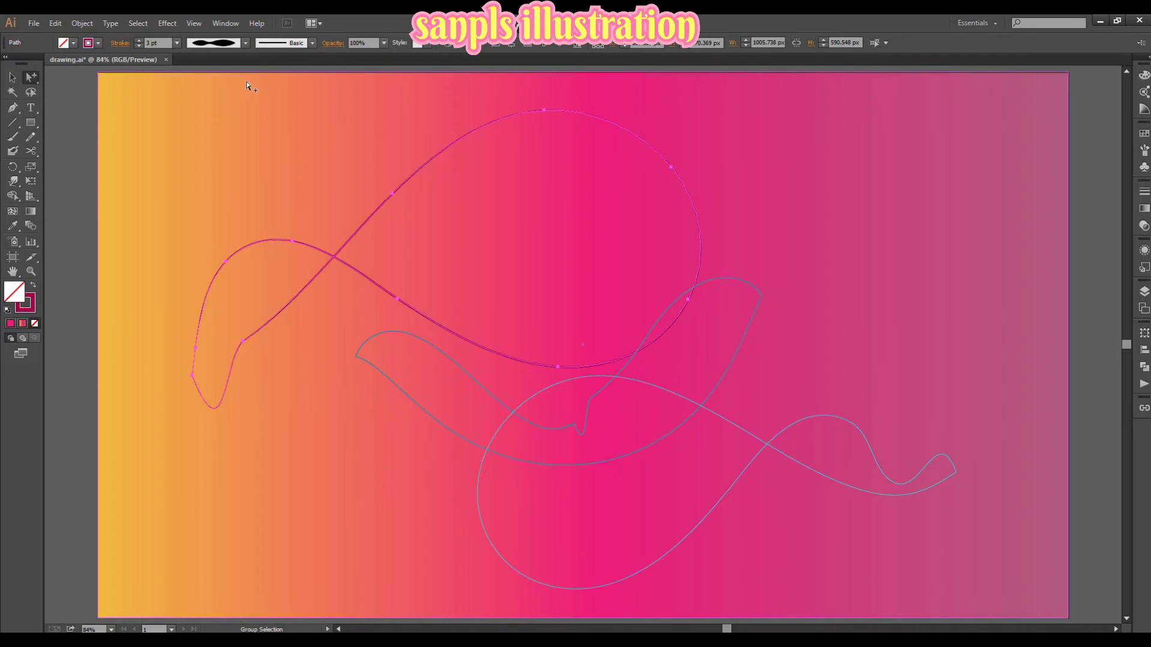
pyautogui.hotkey('ctrl', 'z')
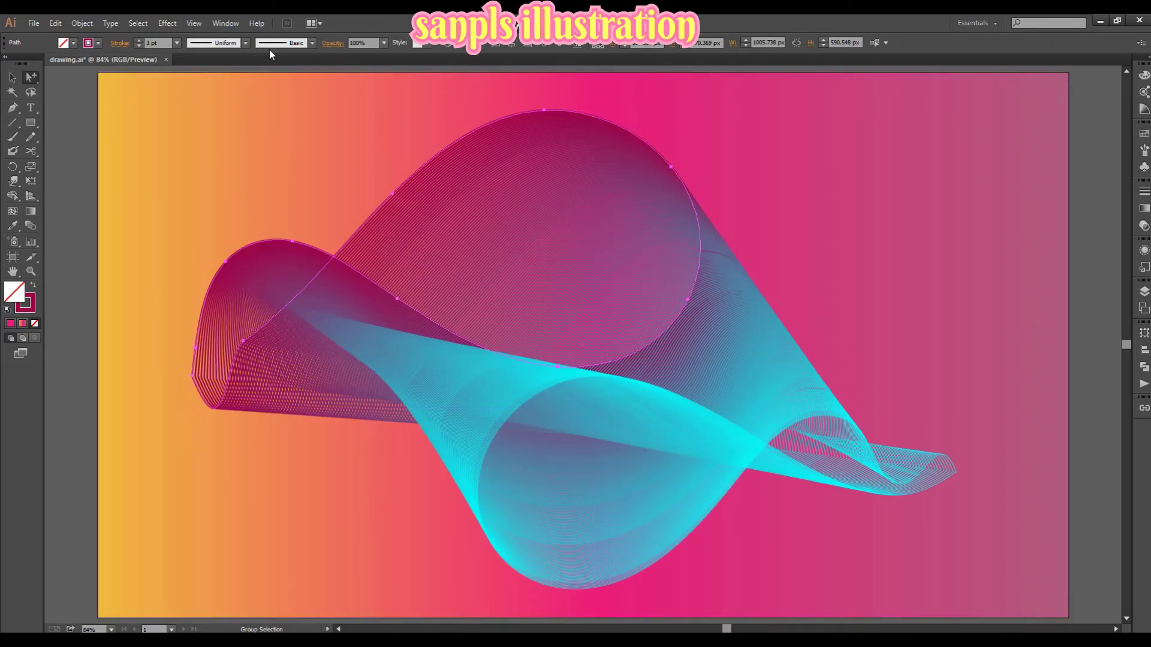
pyautogui.click(225, 46)
pyautogui.click(226, 84)
pyautogui.hotkey('ctrl', 'z')
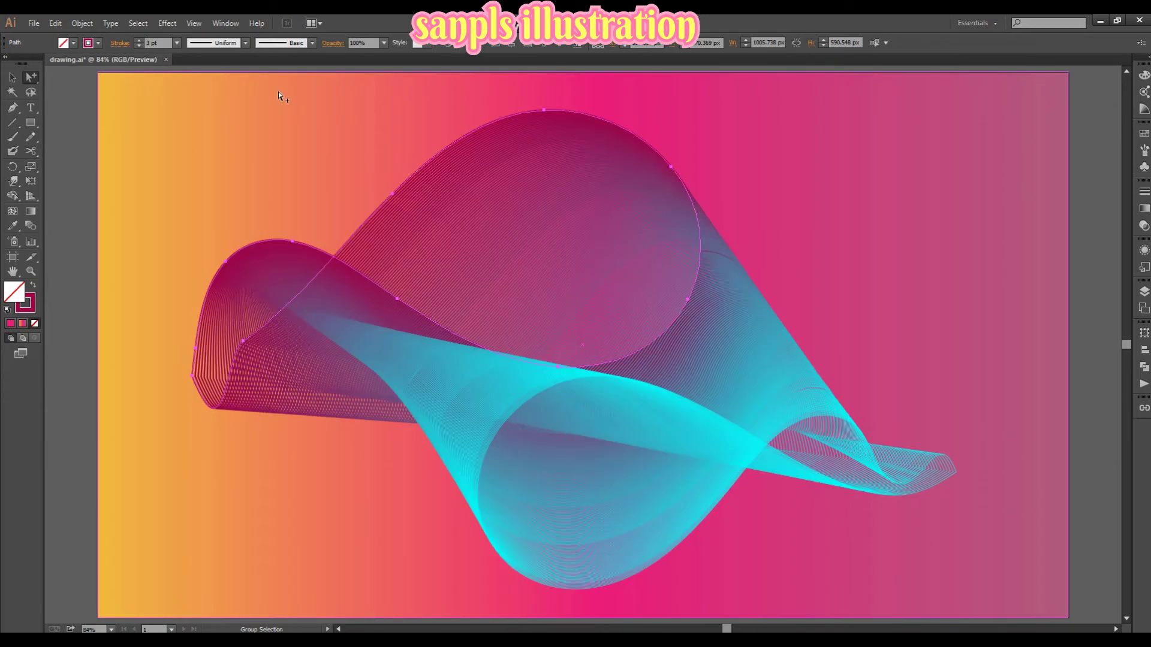
# Select the blend's cyan looping path, try a 0.5 pt stroke and set the weight to 0.25 pt
pyautogui.click(948, 479)
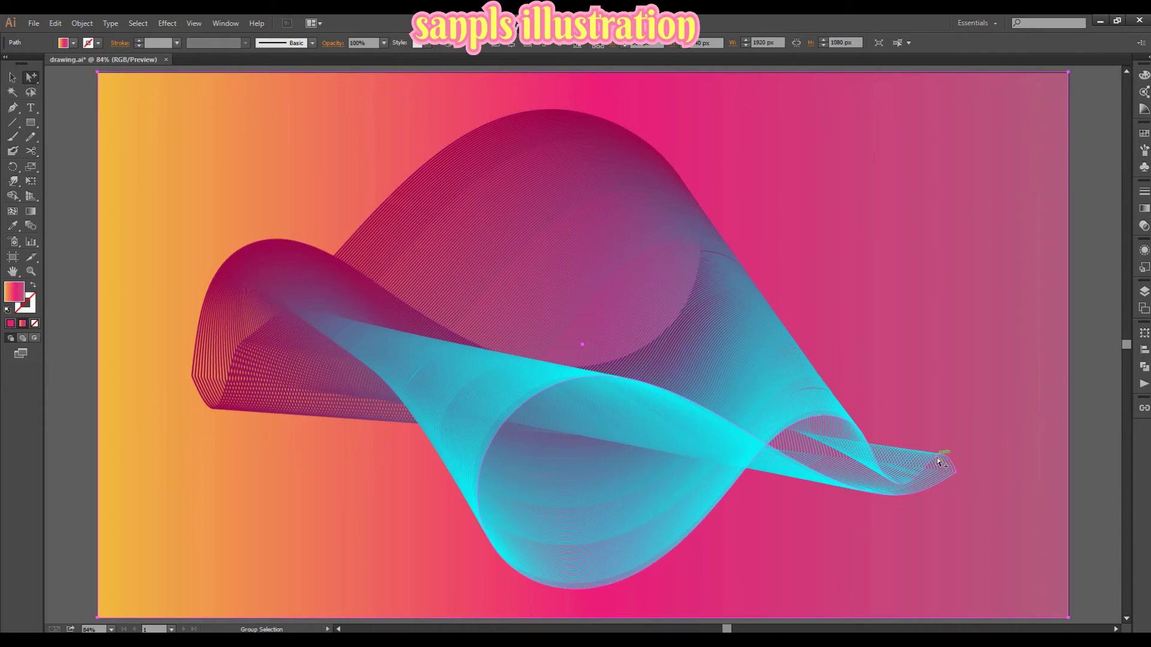
pyautogui.click(938, 459)
pyautogui.click(177, 43)
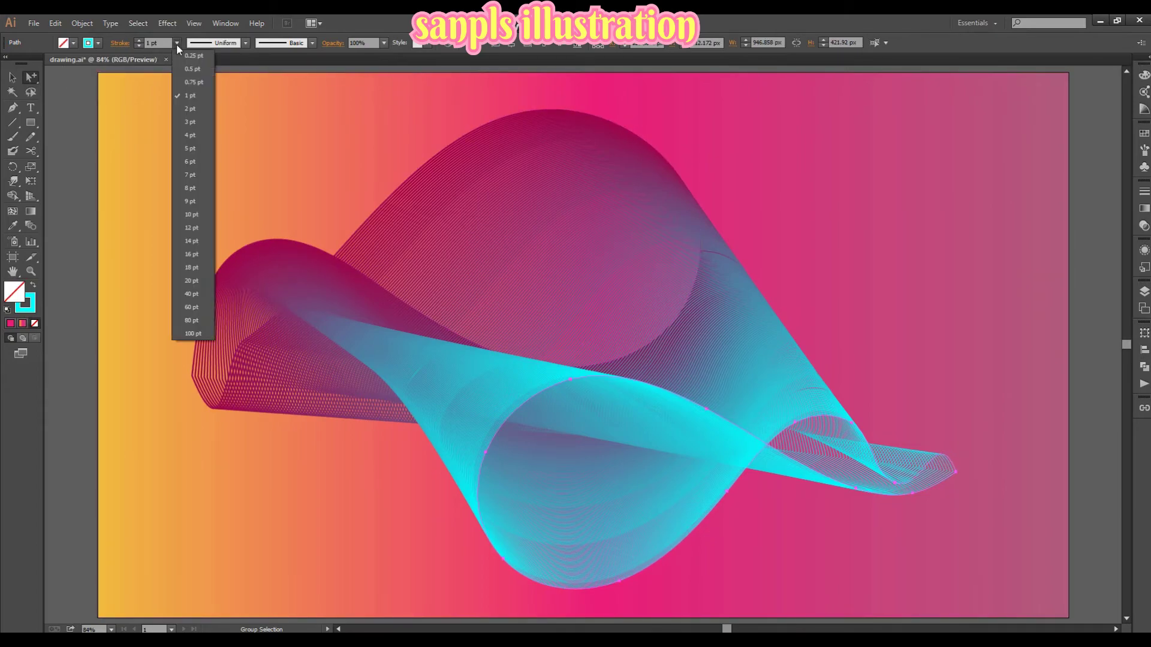
pyautogui.click(183, 68)
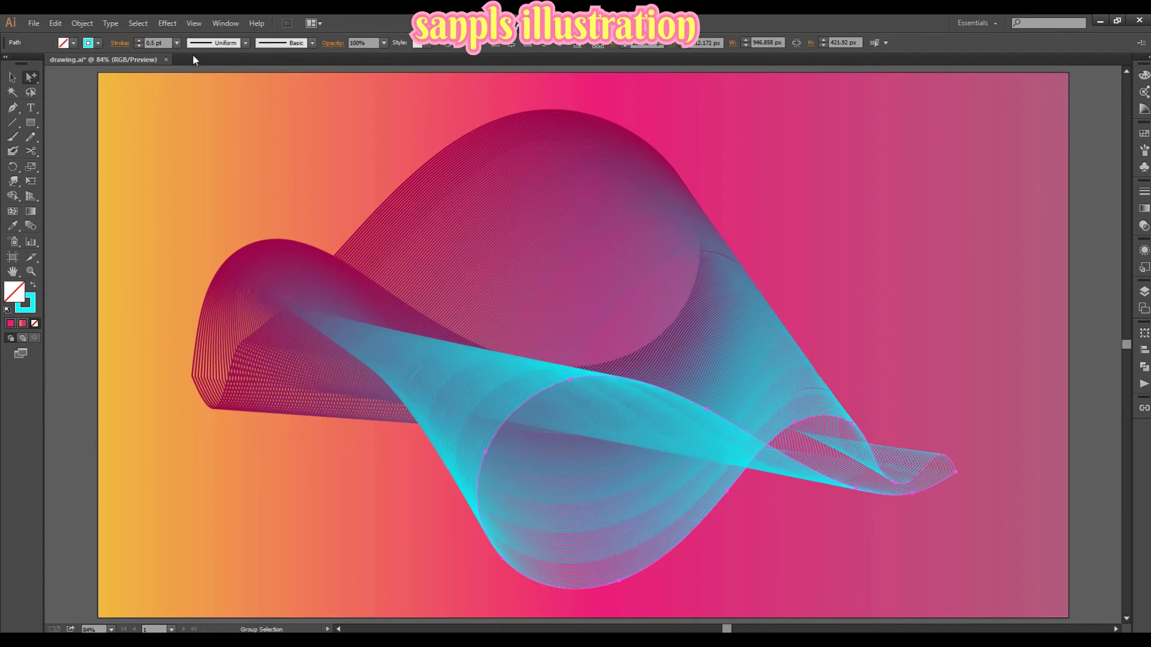
pyautogui.click(177, 42)
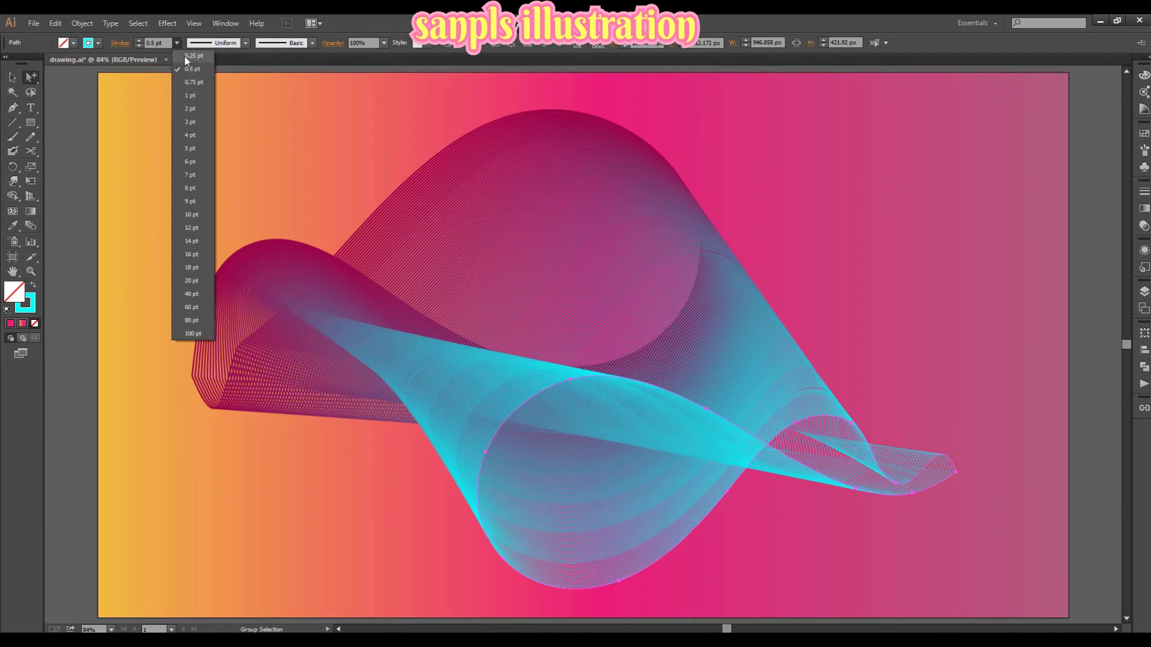
pyautogui.click(186, 57)
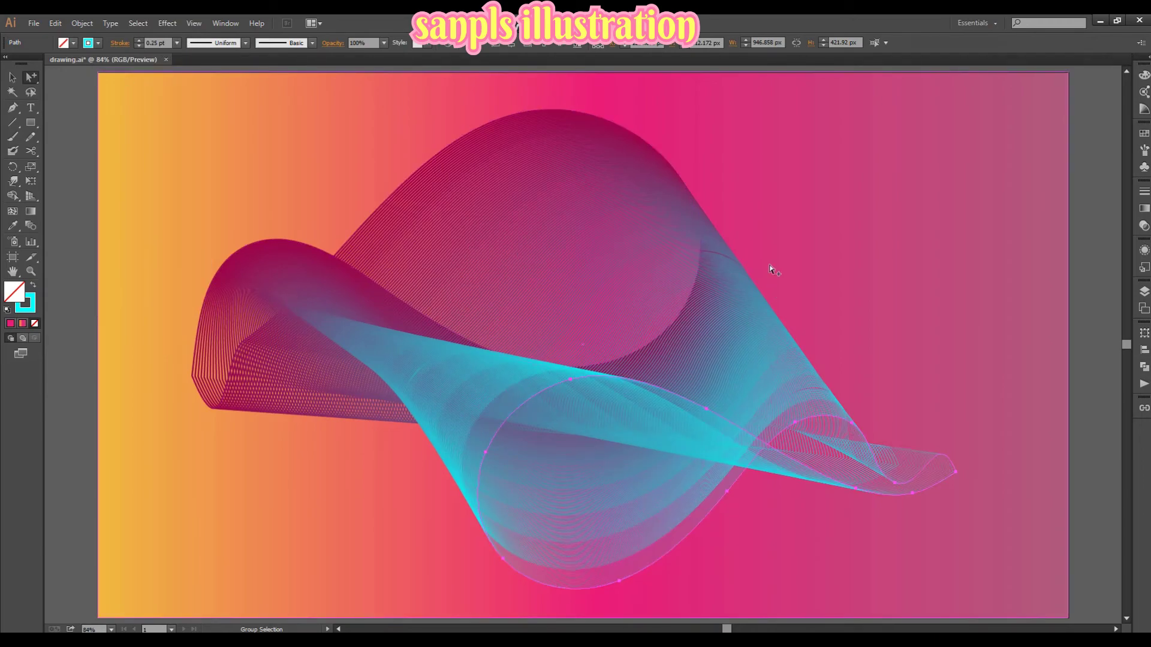
pyautogui.click(1103, 316)
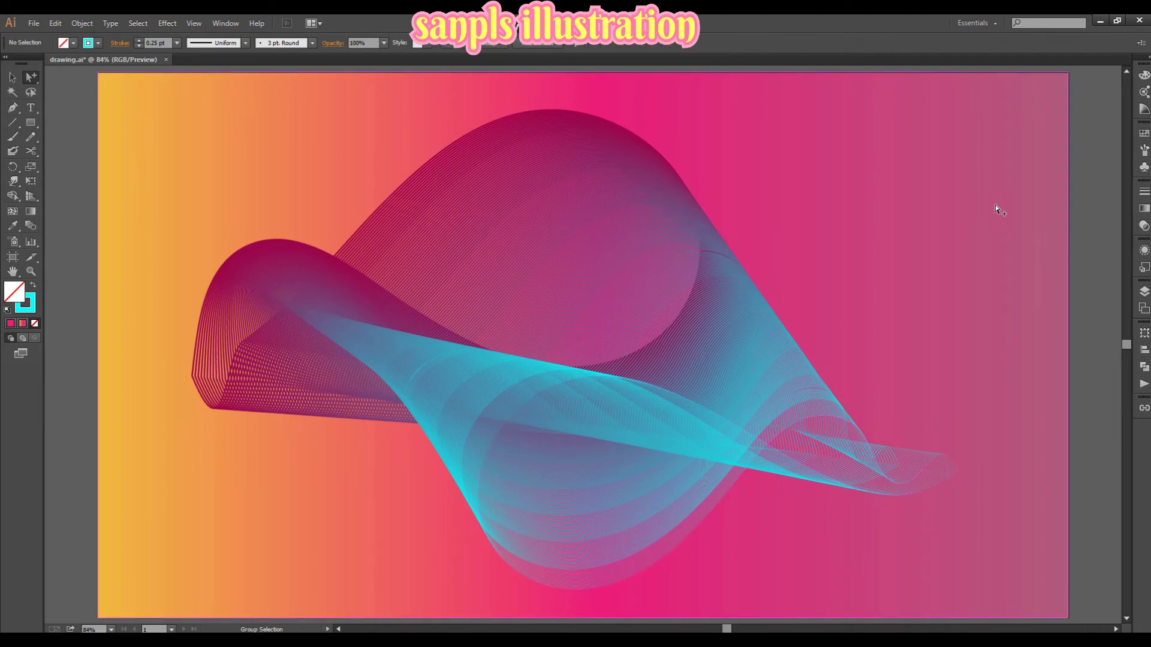
# Change the background rectangle's gradient type to Radial and reverse its colour order
pyautogui.click(973, 228)
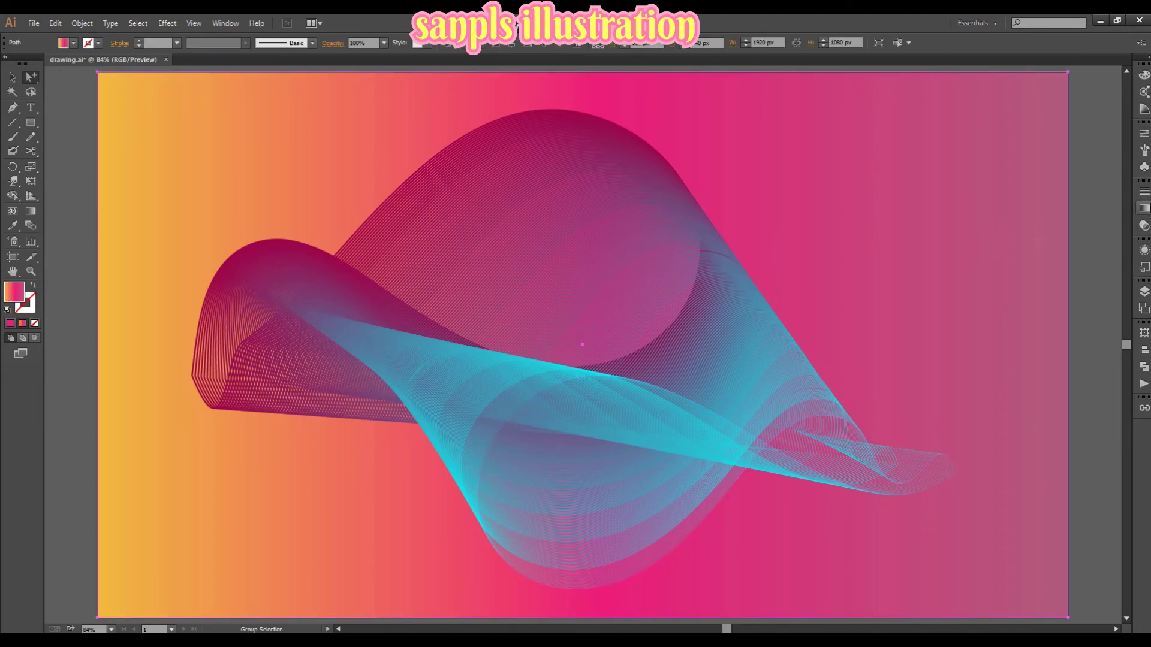
pyautogui.click(1143, 208)
pyautogui.click(1095, 201)
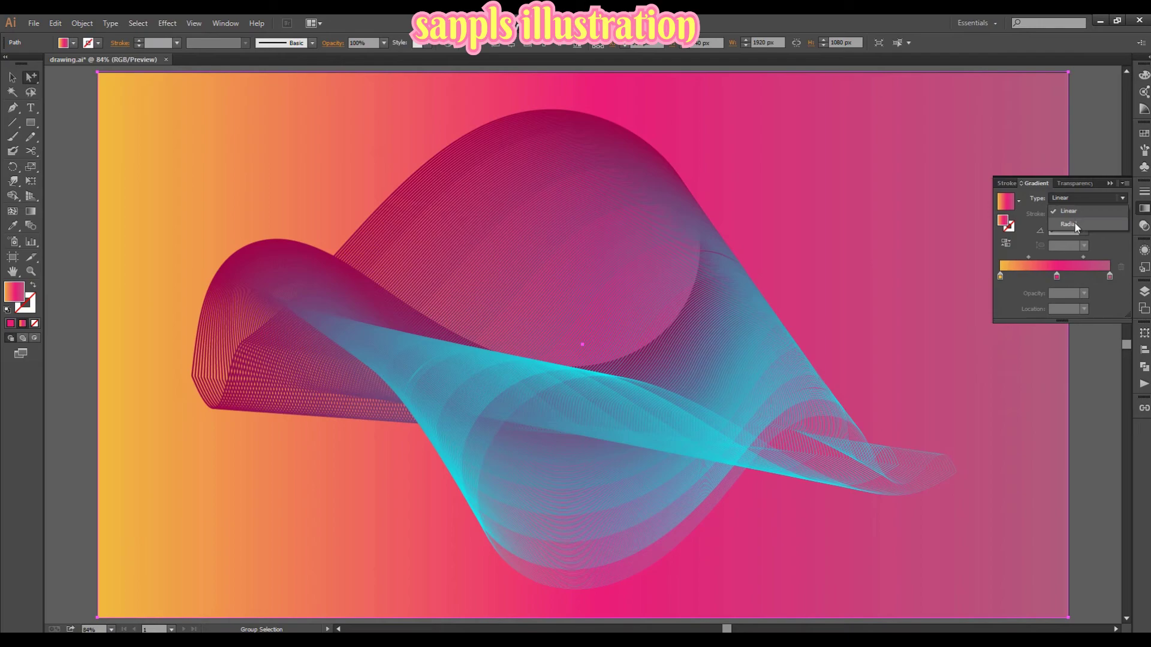
pyautogui.click(1074, 223)
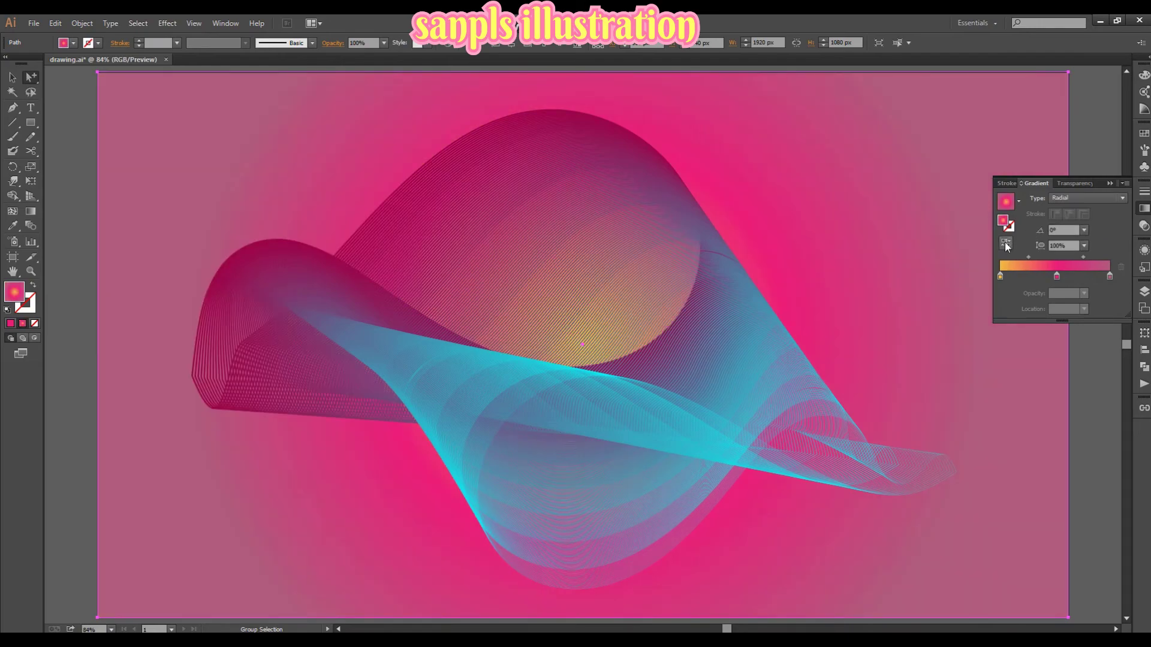
pyautogui.click(1005, 246)
# Set the first stop of the background's radial gradient to White
pyautogui.doubleClick(999, 276)
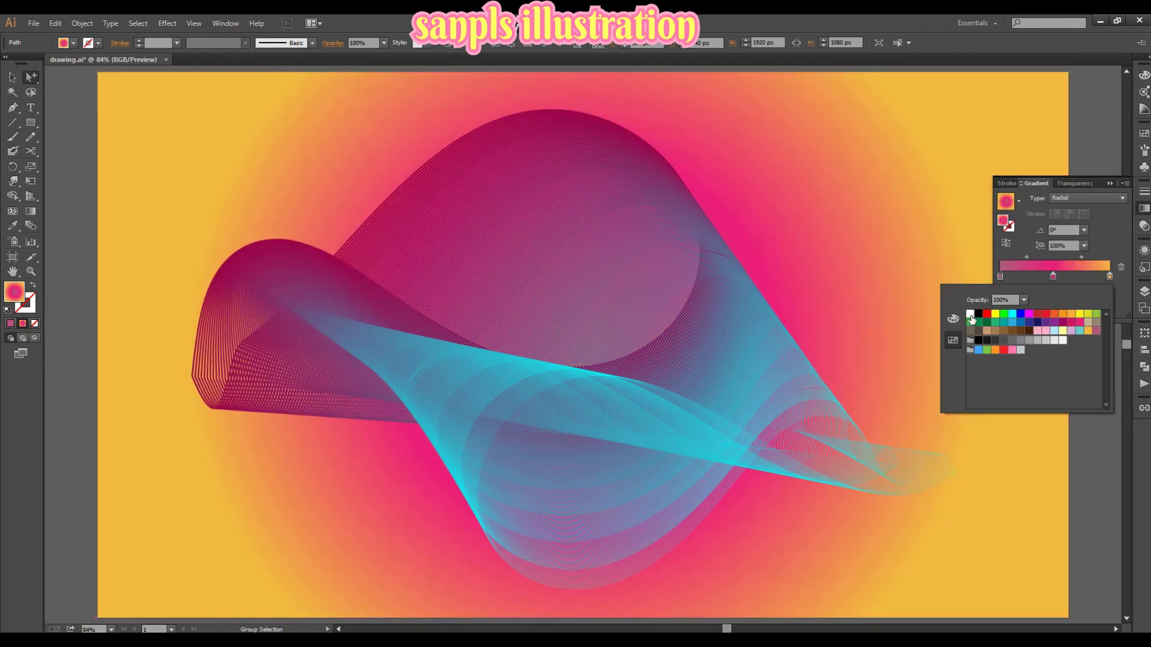
pyautogui.click(971, 316)
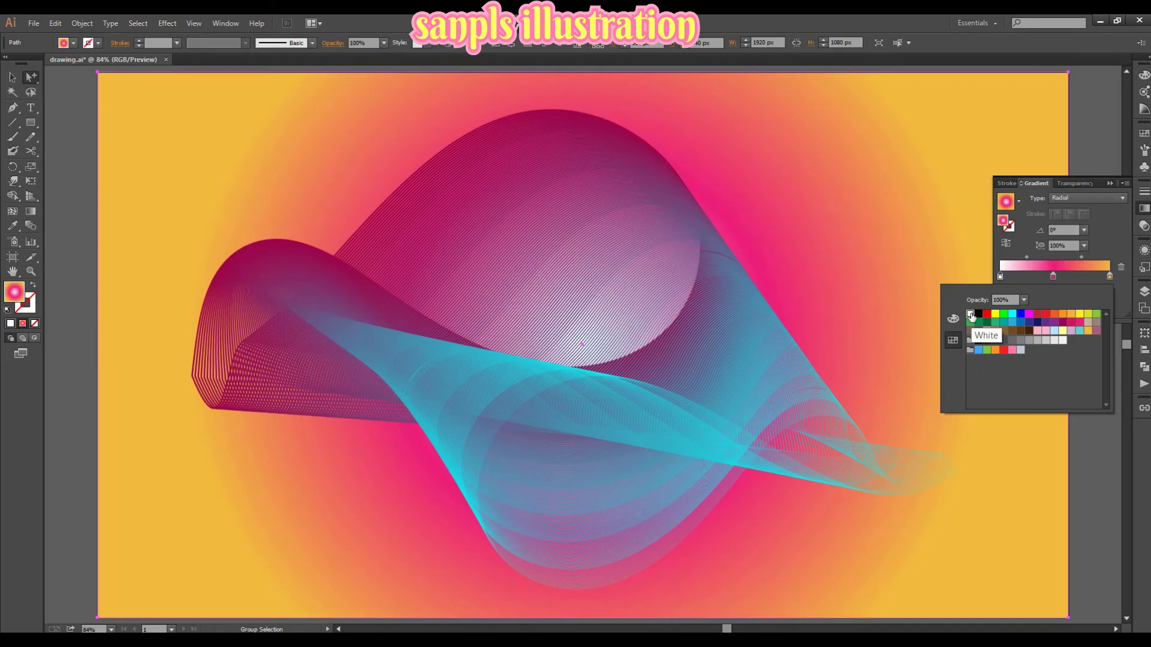
# Try cyan, blue and RGB Magenta swatches on the first stop of the background's radial gradient
pyautogui.click(1012, 316)
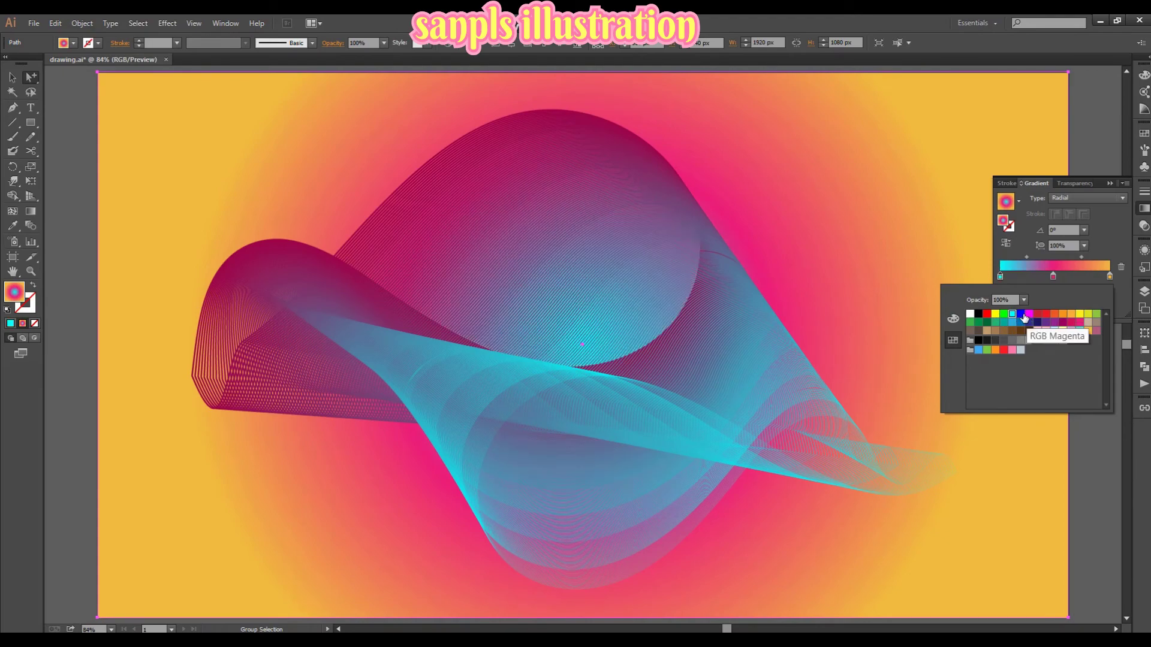
pyautogui.click(1020, 315)
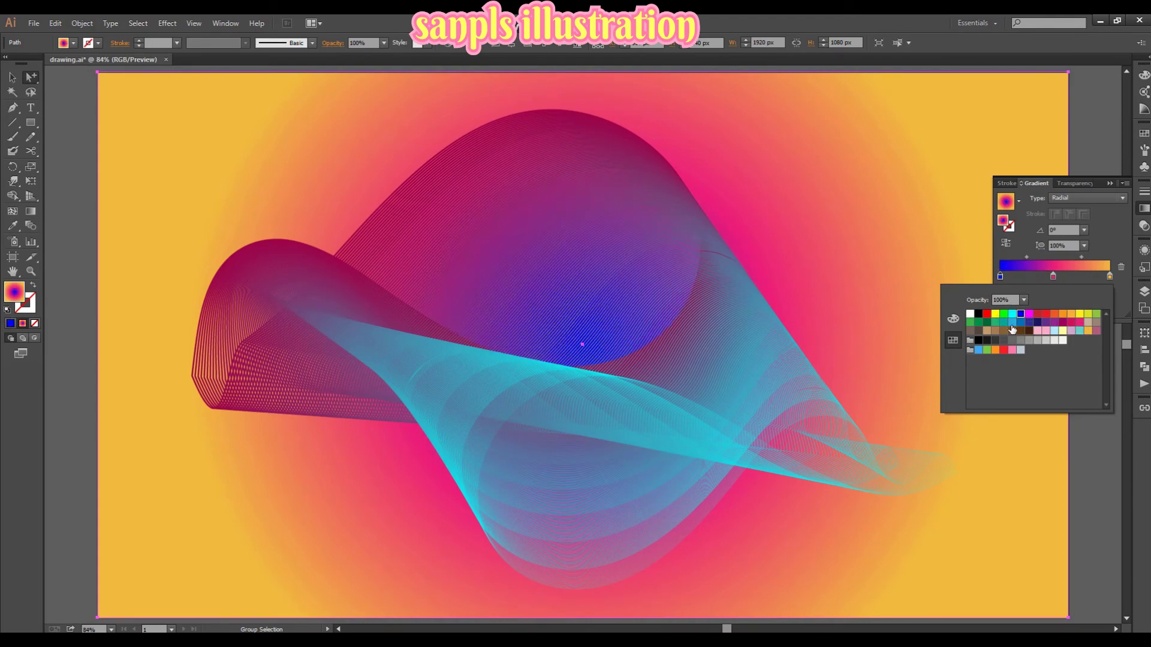
pyautogui.click(1029, 316)
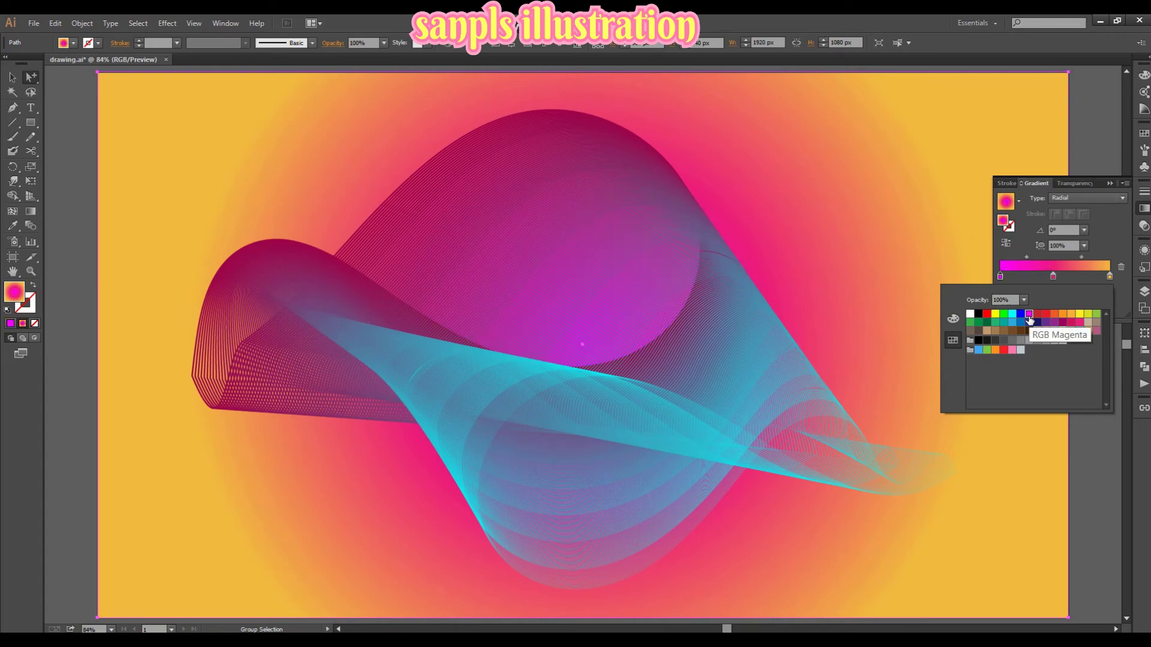
# Set the first stop of the background's radial gradient to a deep crimson-pink swatch, close the gradient settings and deselect the background
pyautogui.click(1070, 325)
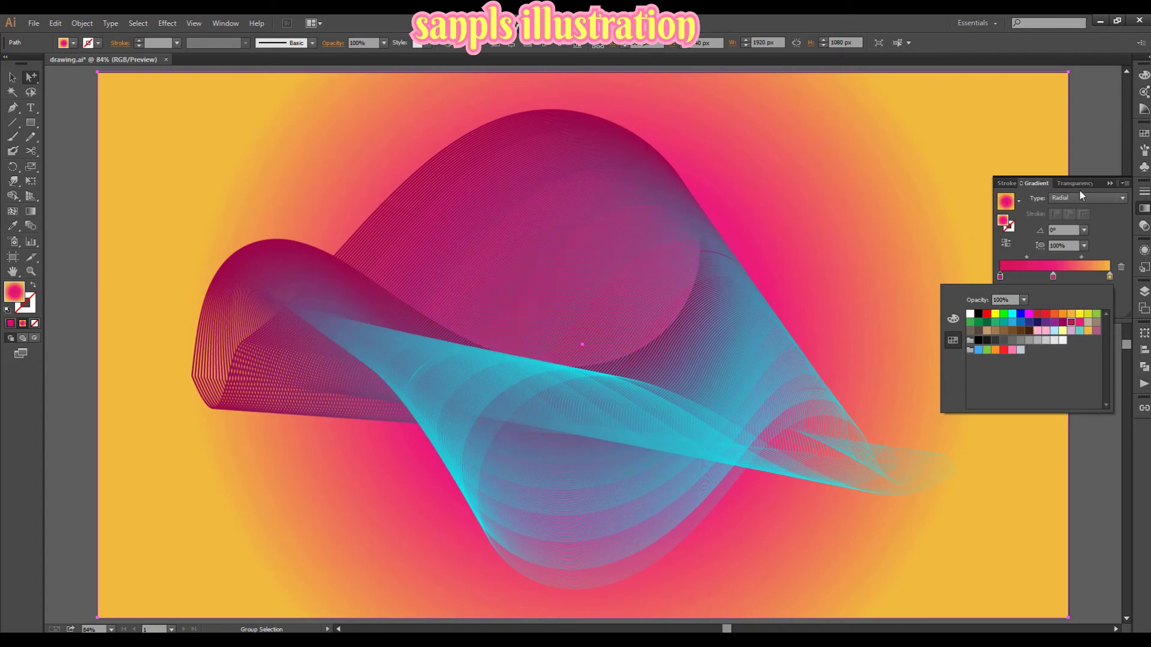
pyautogui.click(1110, 150)
pyautogui.click(1138, 210)
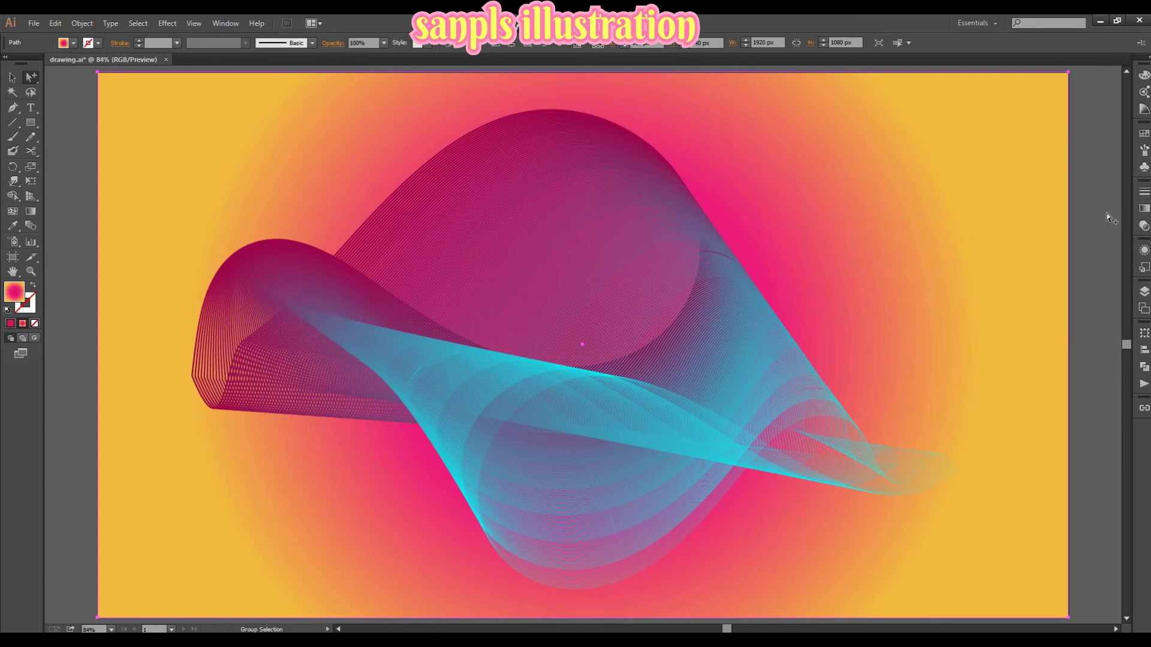
pyautogui.click(1102, 214)
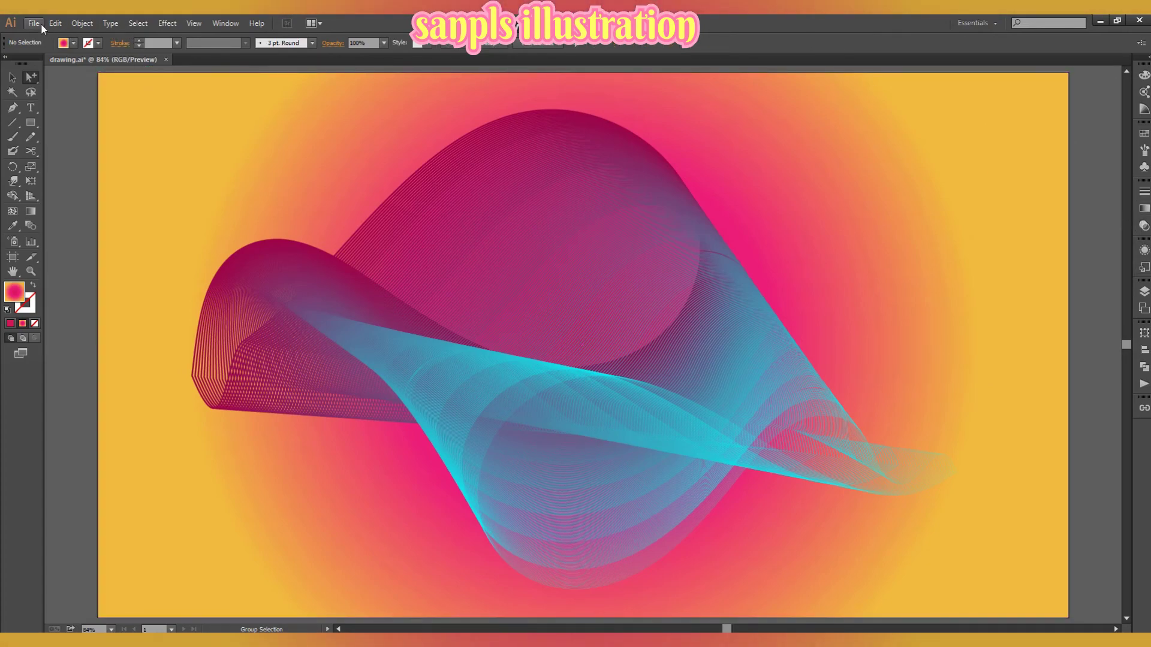